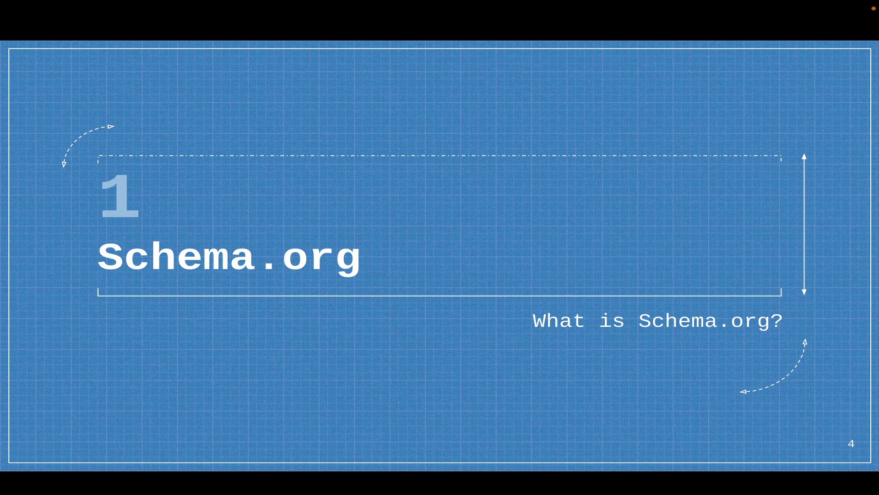
Advance the slides to slide 7, Schema.org's 'Organization of Schemas' page.
key(Right)
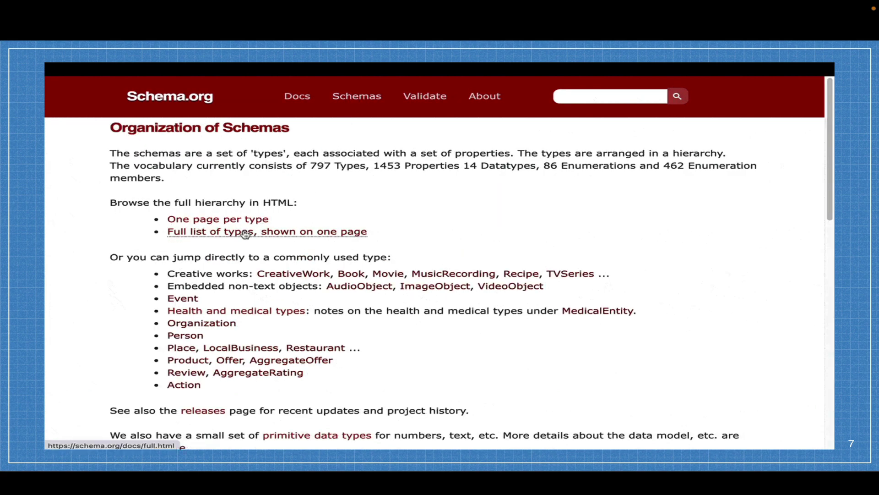
Advance through the Schema.org-first slides to 'Schema.org Blueprints Module'.
key(Right)
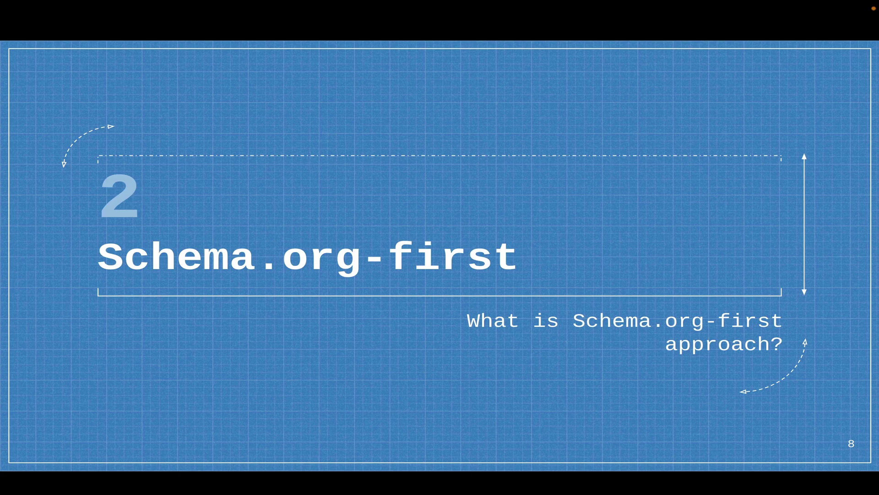
key(Right)
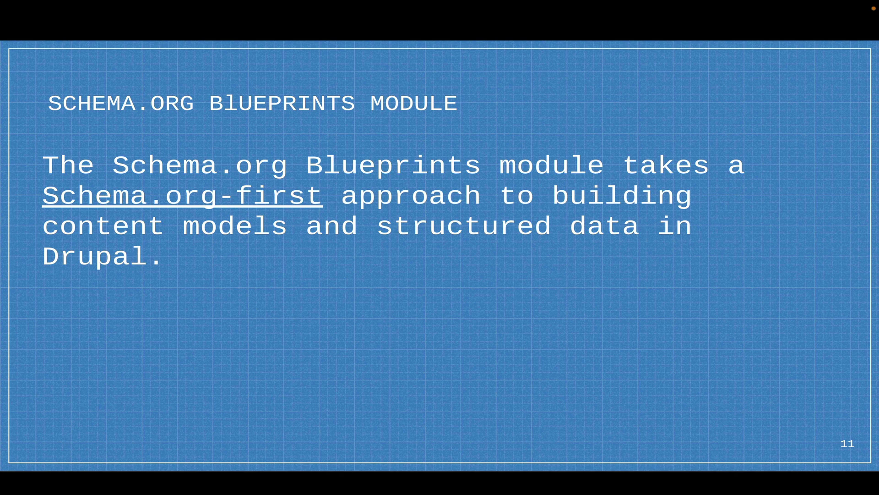
Advance past the required-modules slide to the slide about Drush.
key(Right)
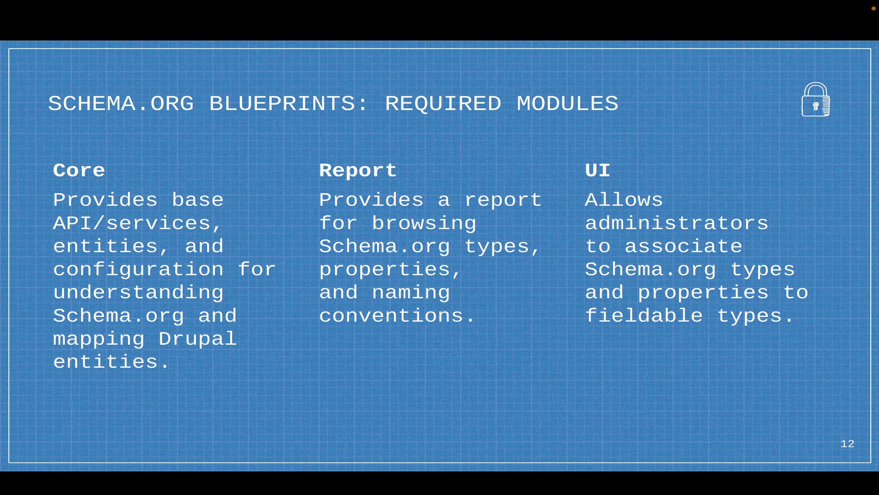
key(Right)
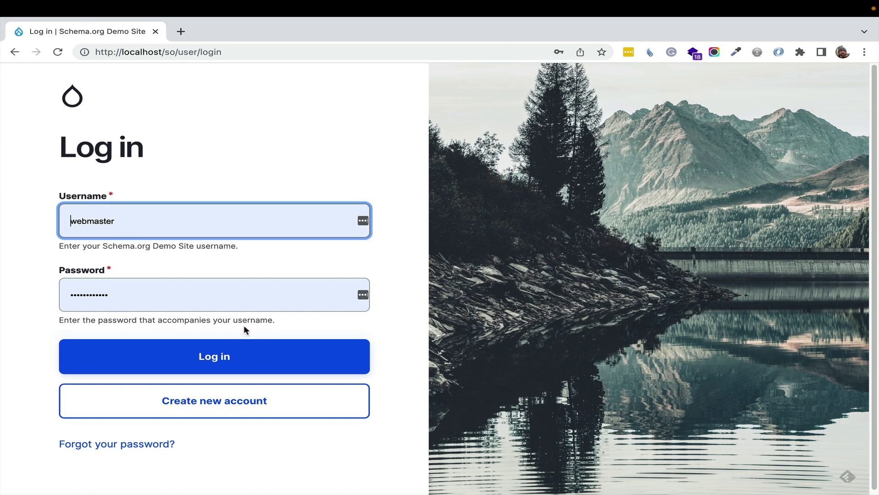
Log in and go to Configuration > People > Account settings > Manage fields.
click(236, 352)
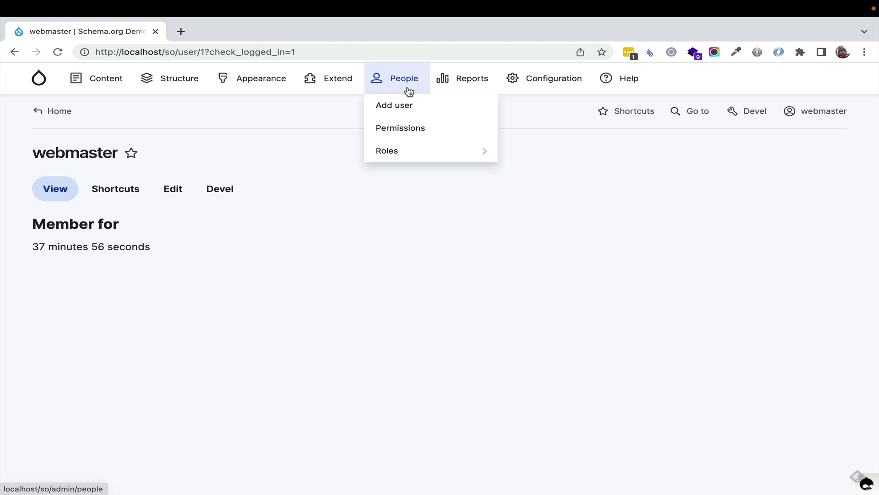
mouse_move(525, 85)
mouse_move(542, 105)
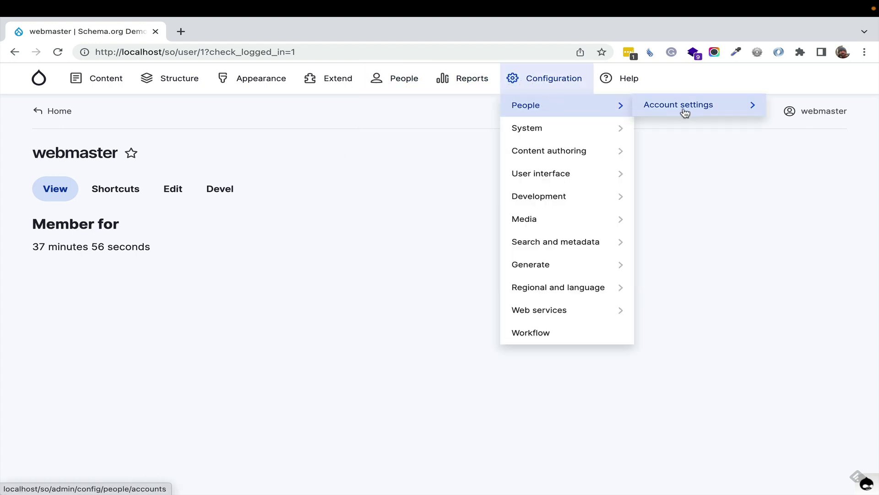
mouse_move(714, 111)
click(793, 106)
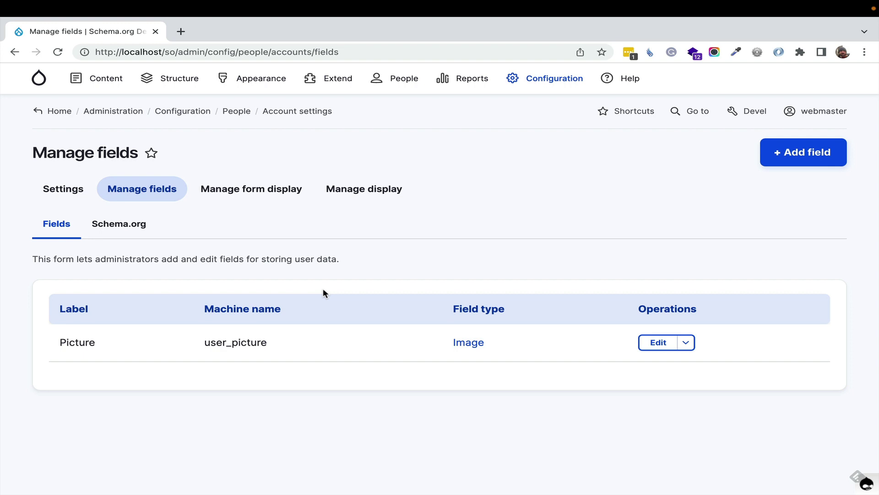
Open the User-to-Person Schema.org mapping, checking the subtyping options and the property table.
click(115, 231)
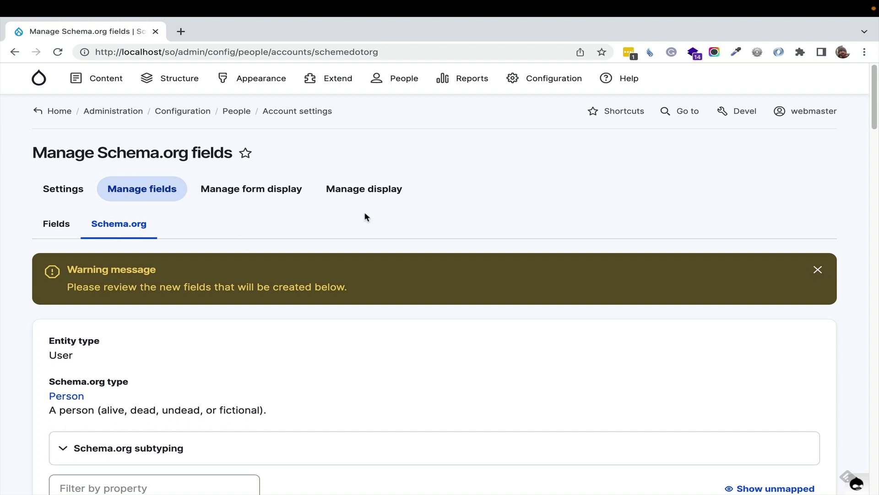
scroll(367, 216, down, 3)
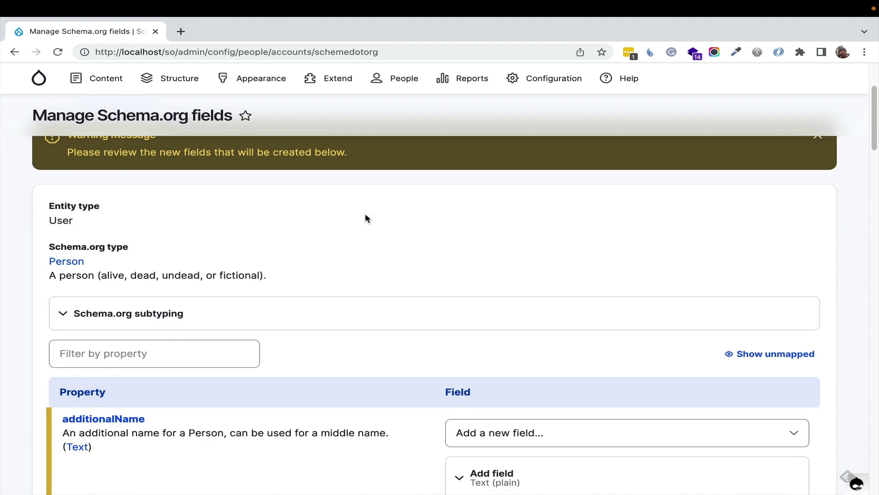
click(196, 316)
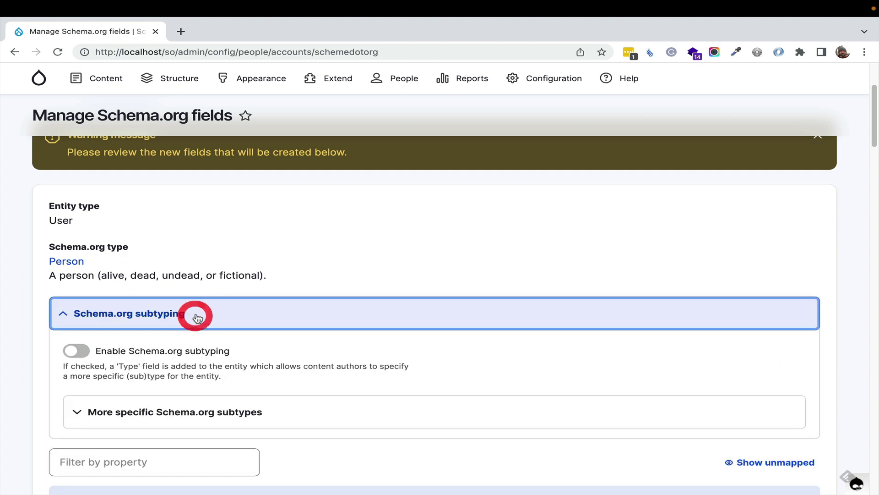
click(320, 414)
scroll(312, 315, down, 2)
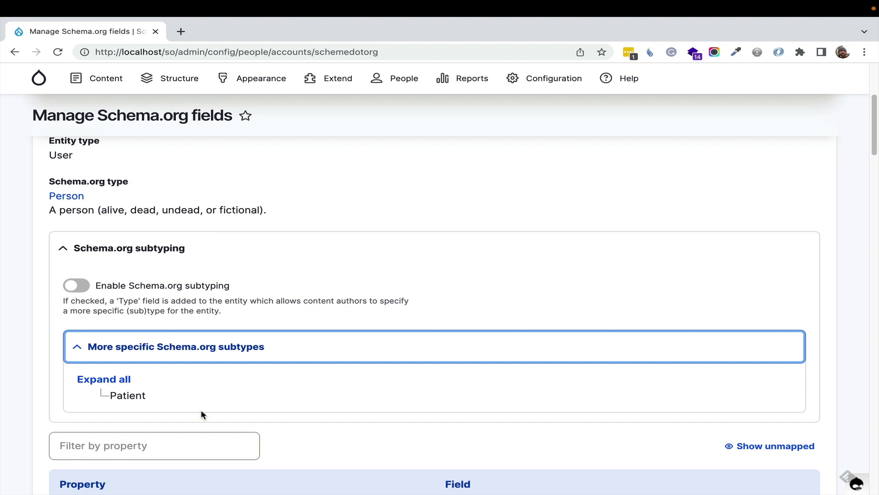
scroll(303, 287, down, 3)
scroll(236, 215, up, 5)
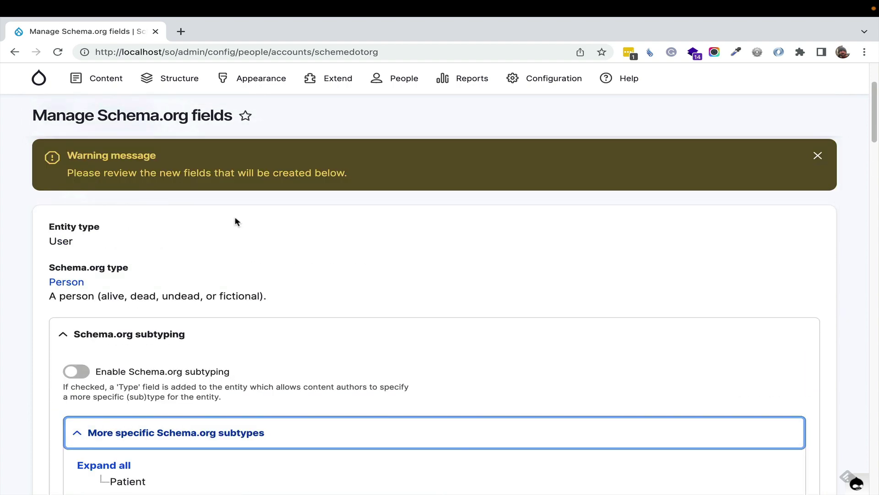
click(238, 331)
scroll(629, 286, down, 4)
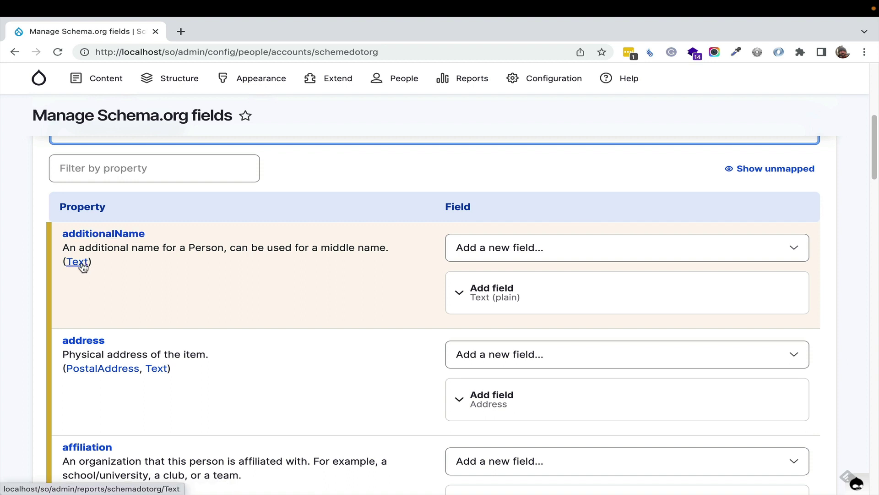
Inspect additionalName's new field settings, keeping Text (plain) labelled 'Middle name'.
click(546, 297)
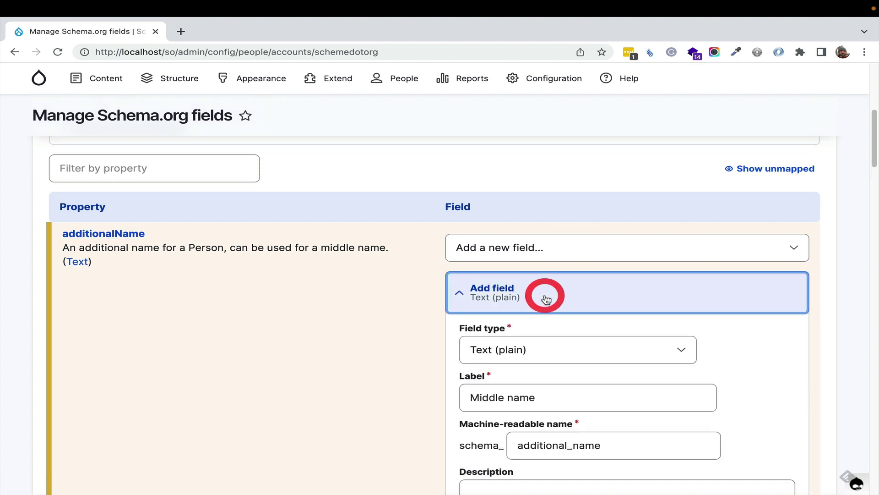
click(549, 350)
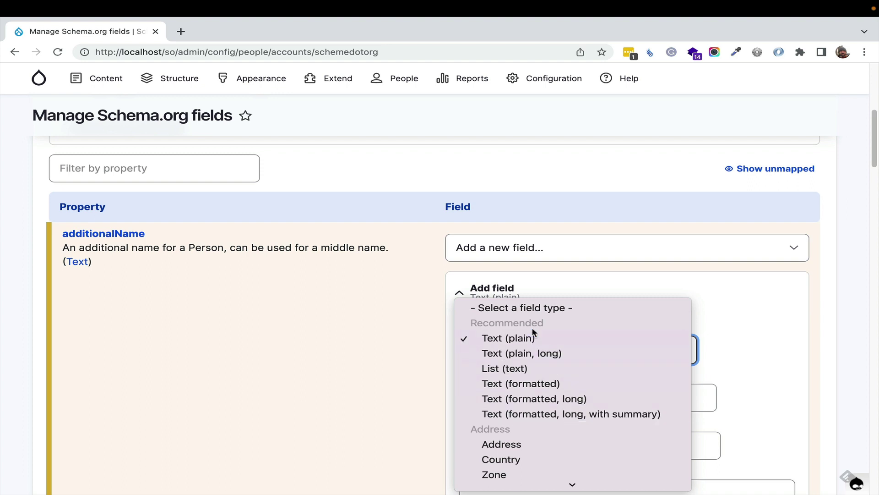
scroll(534, 334, down, 3)
scroll(534, 334, down, 10)
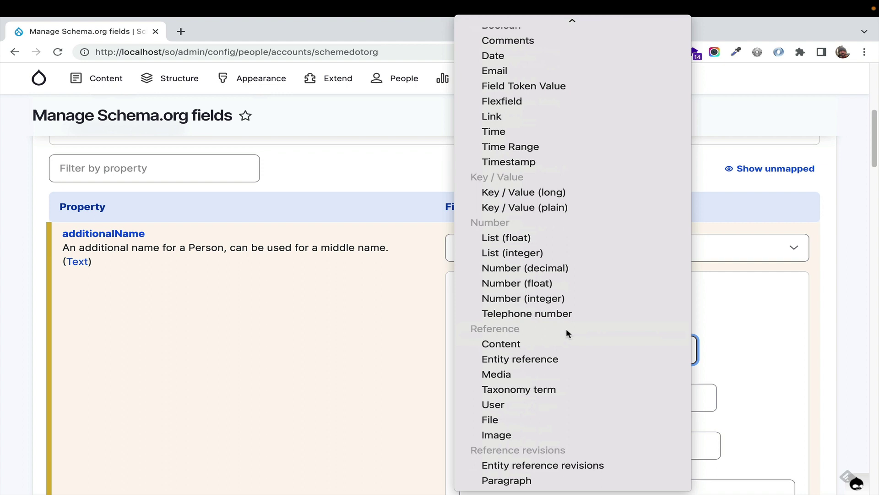
click(788, 303)
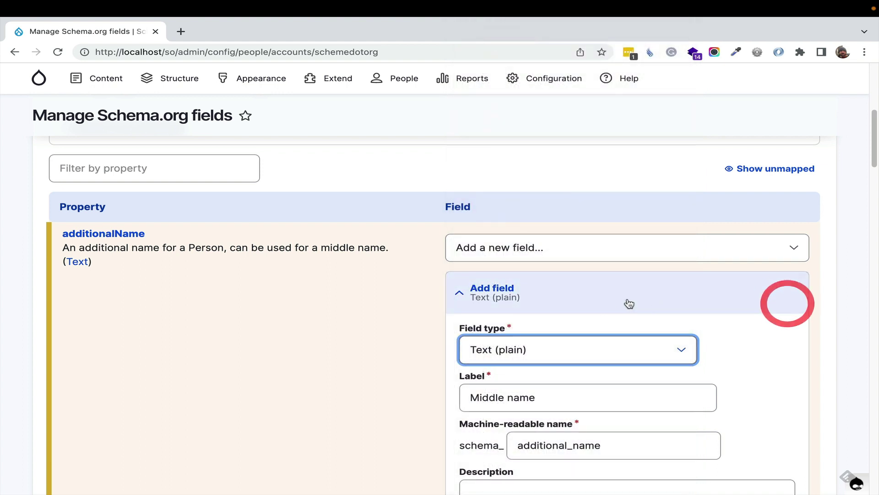
click(589, 248)
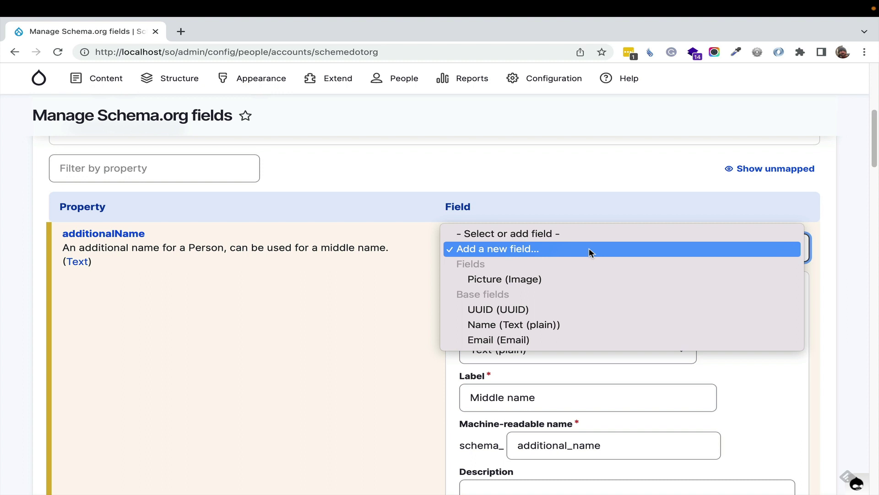
Close additionalName's field choices and collapse its new-field settings unchanged.
click(381, 301)
scroll(377, 298, up, 7)
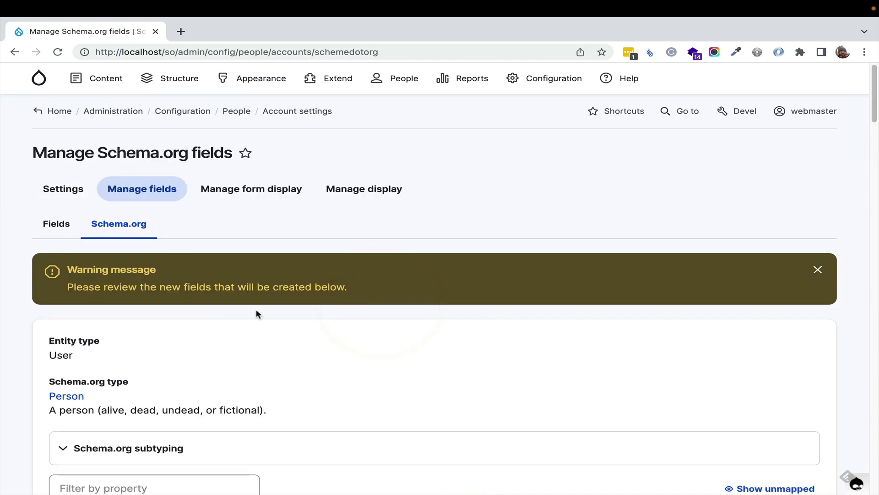
scroll(253, 324, down, 2)
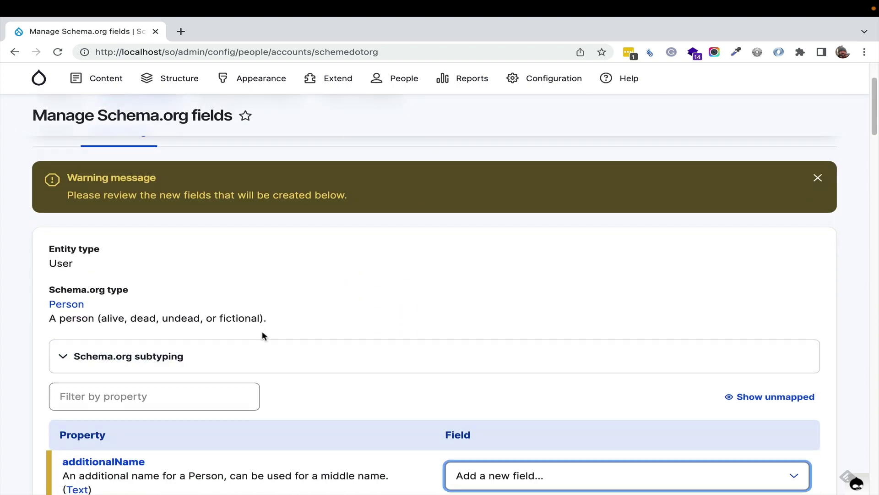
scroll(556, 292, down, 1)
scroll(556, 293, down, 4)
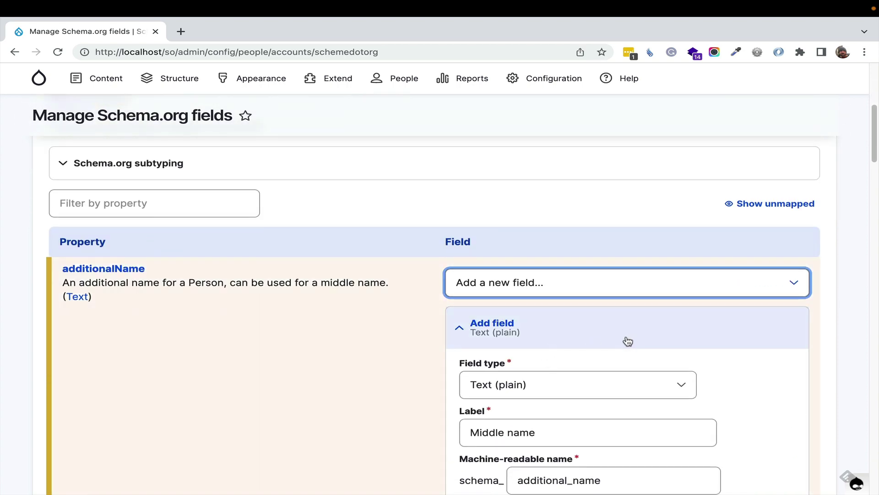
scroll(626, 342, down, 8)
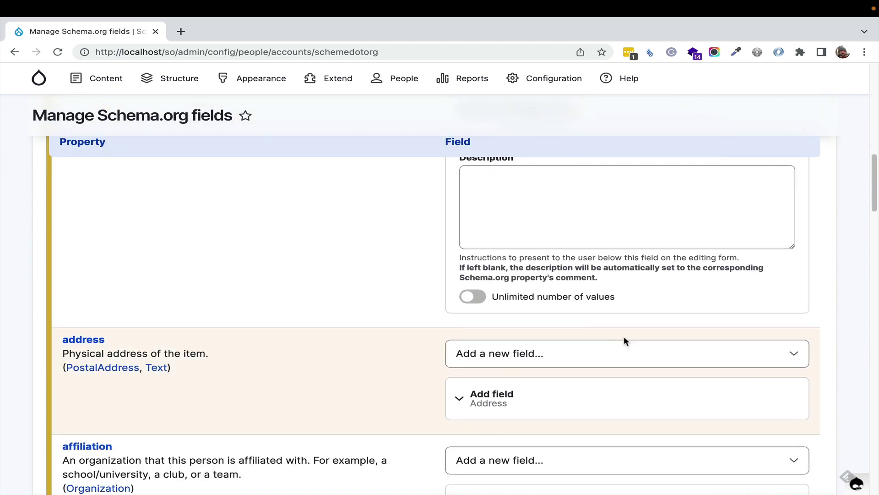
scroll(624, 336, up, 9)
click(570, 315)
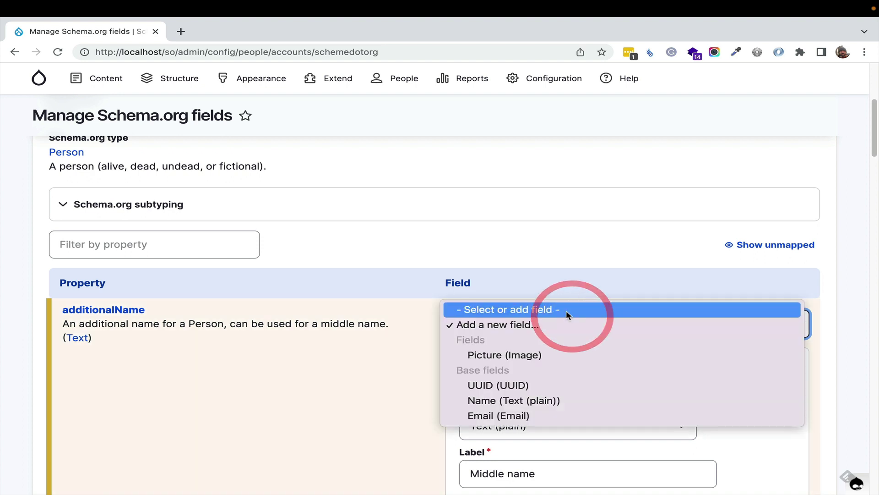
click(566, 270)
click(522, 364)
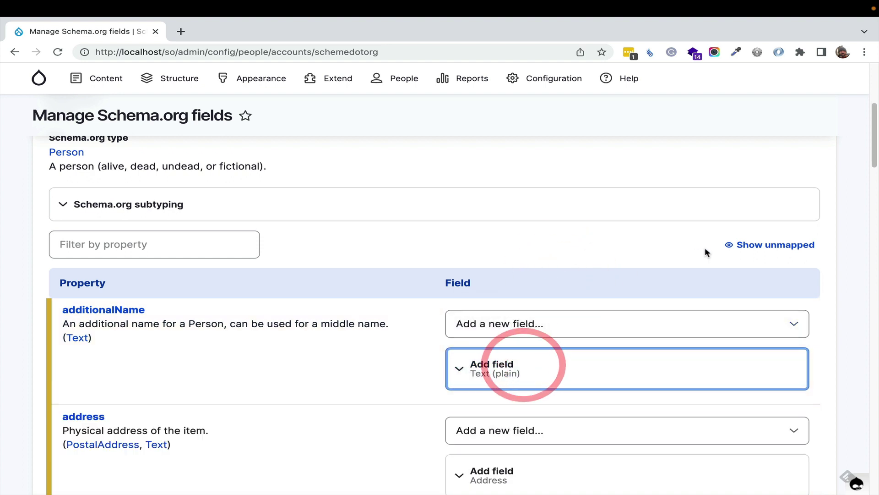
Briefly list the unmapped Person properties, then hide them and review contactPoint and description.
click(776, 246)
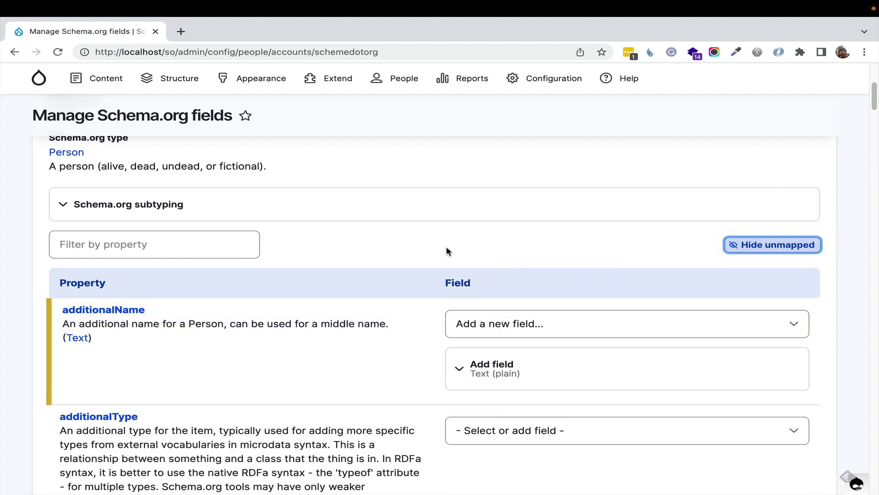
scroll(547, 249, down, 10)
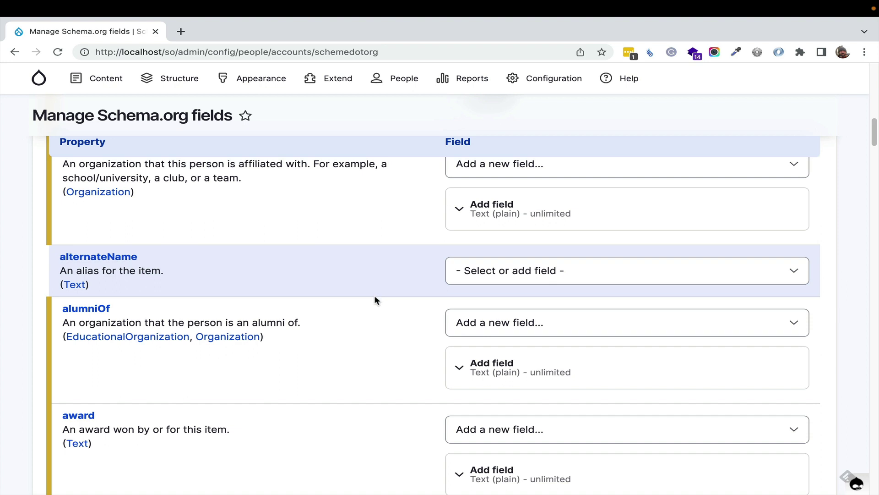
scroll(376, 298, down, 3)
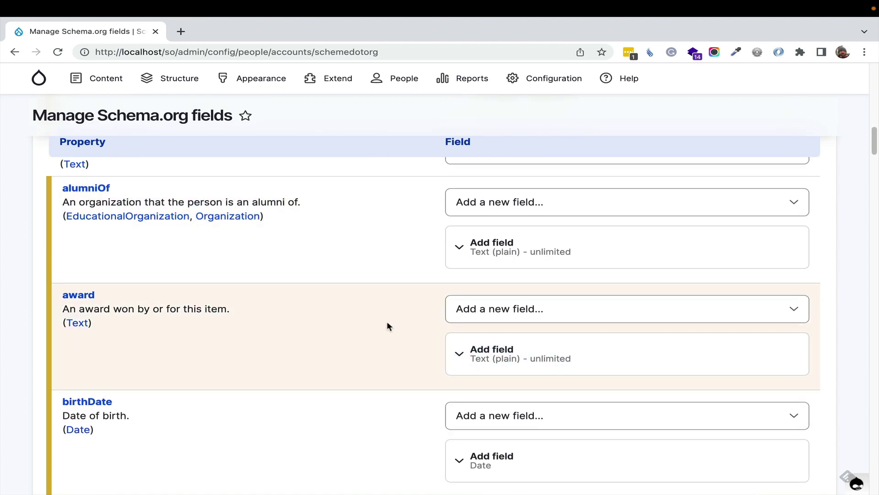
scroll(386, 319, down, 2)
scroll(331, 312, up, 5)
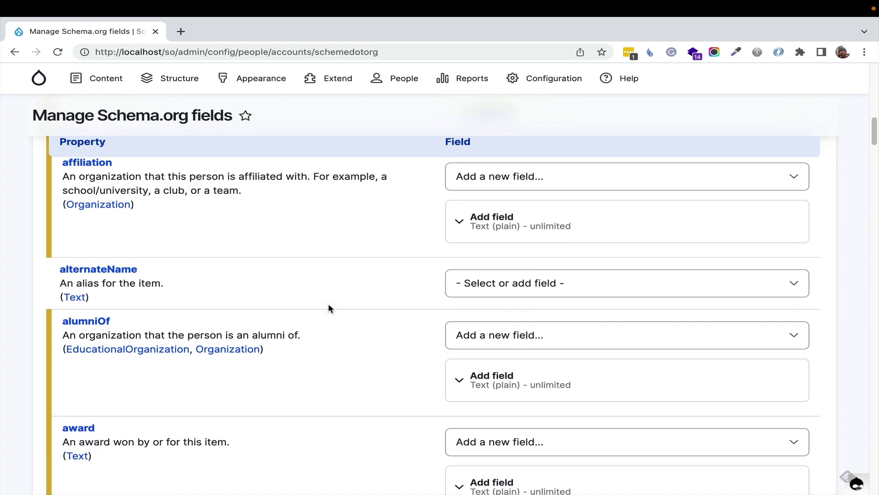
scroll(742, 274, up, 10)
click(754, 314)
scroll(381, 284, down, 6)
scroll(158, 335, down, 10)
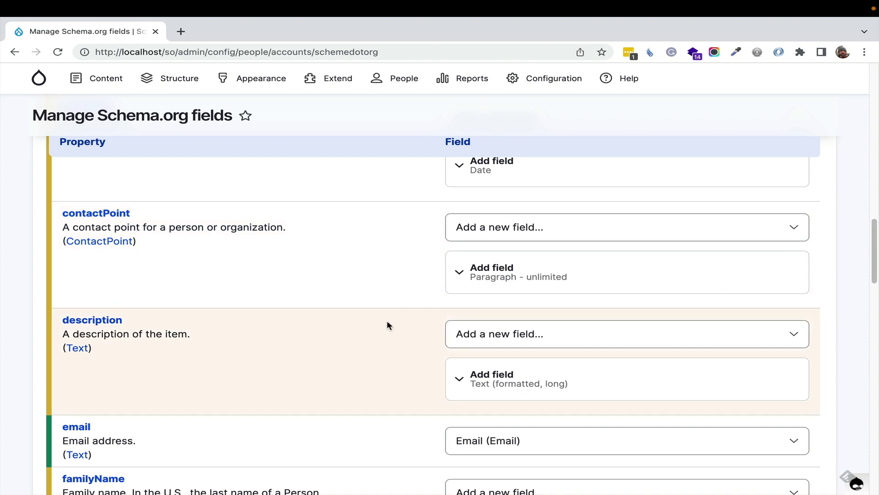
Save and confirm the User-to-Person mapping to create its fields.
scroll(387, 321, down, 15)
click(93, 406)
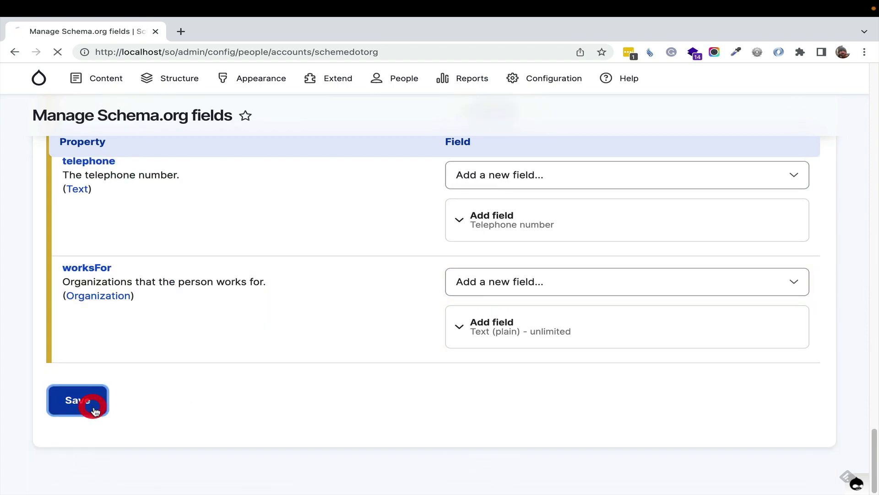
mouse_move(168, 476)
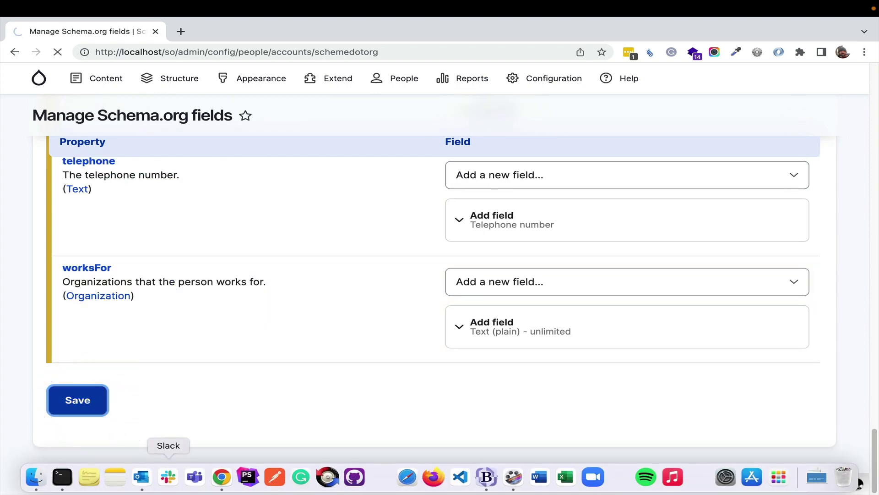
click(84, 403)
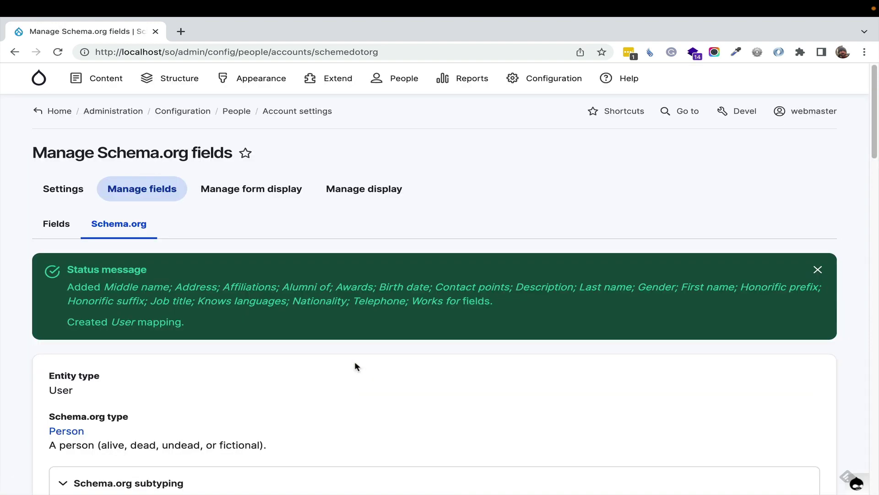
Review the new user fields like Address and Birth date with their schema_ machine names.
click(57, 224)
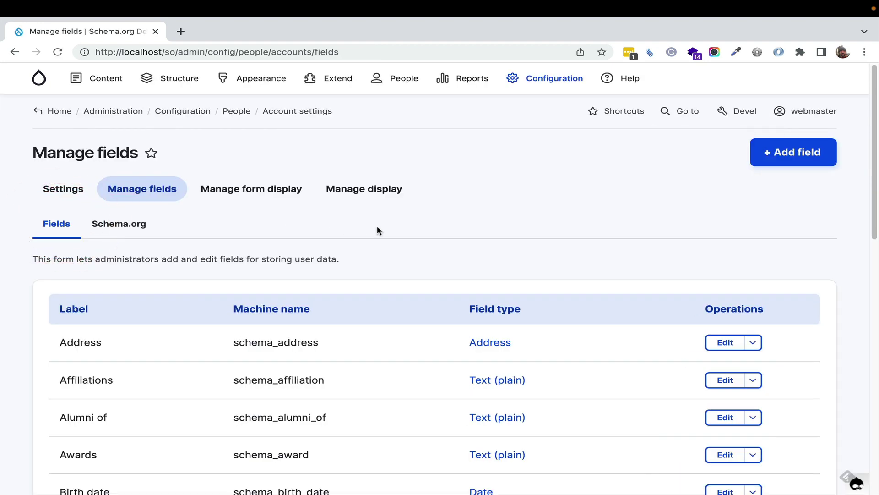
scroll(378, 231, down, 9)
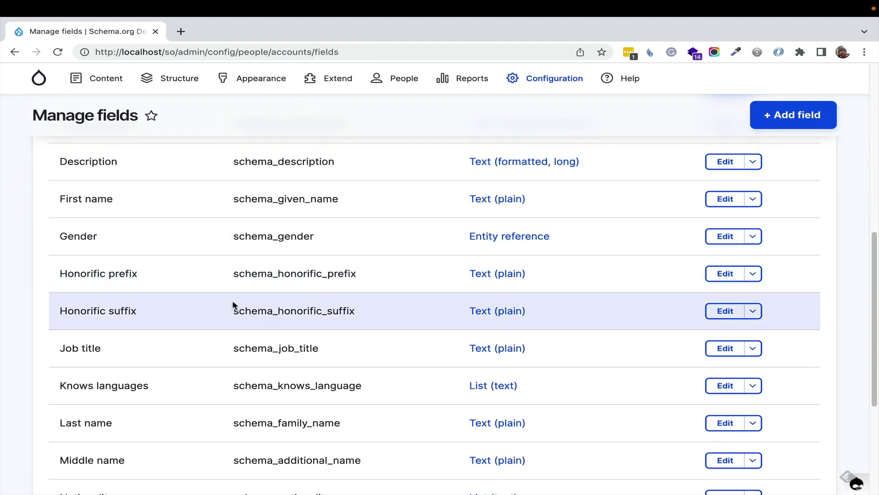
drag(232, 306, 277, 310)
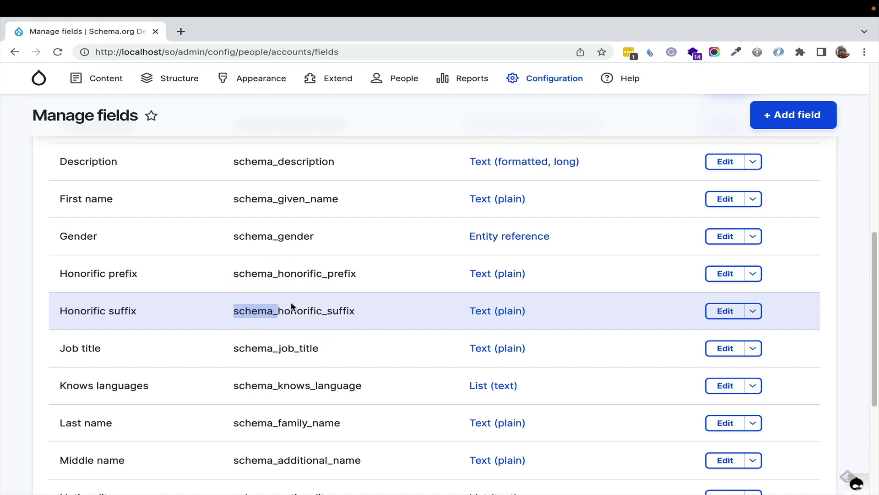
scroll(310, 268, up, 2)
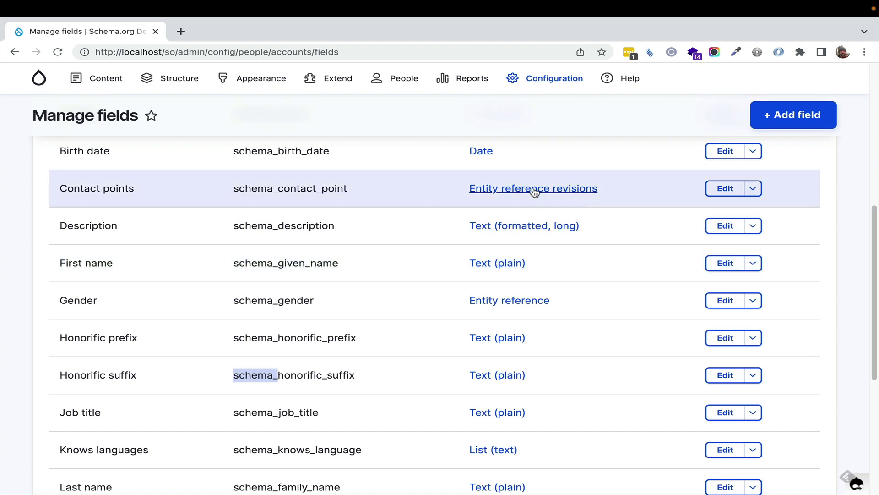
scroll(336, 367, up, 6)
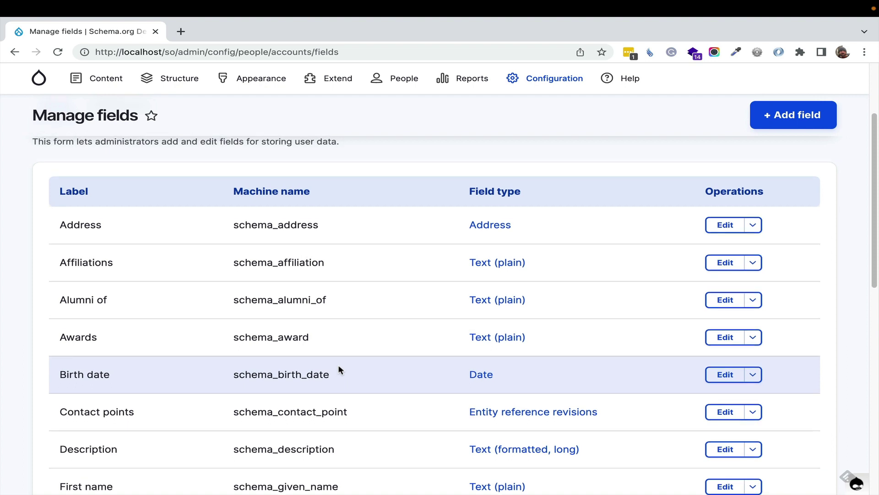
scroll(339, 367, up, 3)
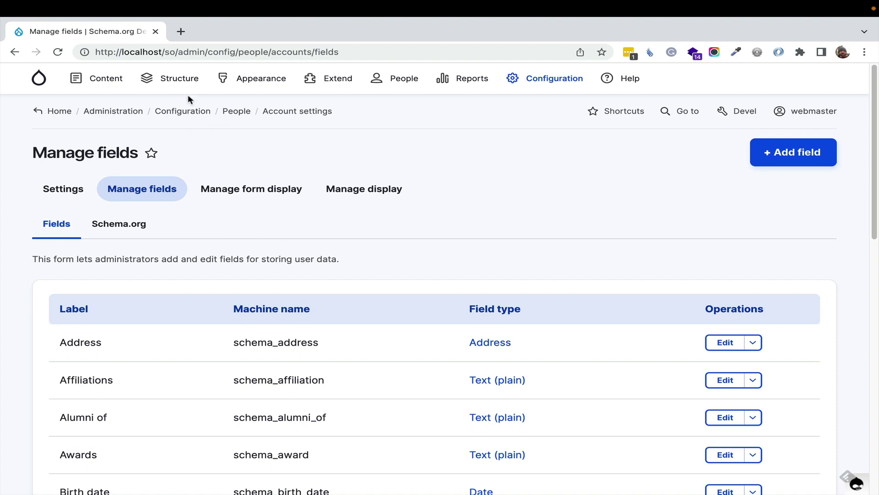
Go to Structure > Content types > Add Schema.org content type.
mouse_move(181, 83)
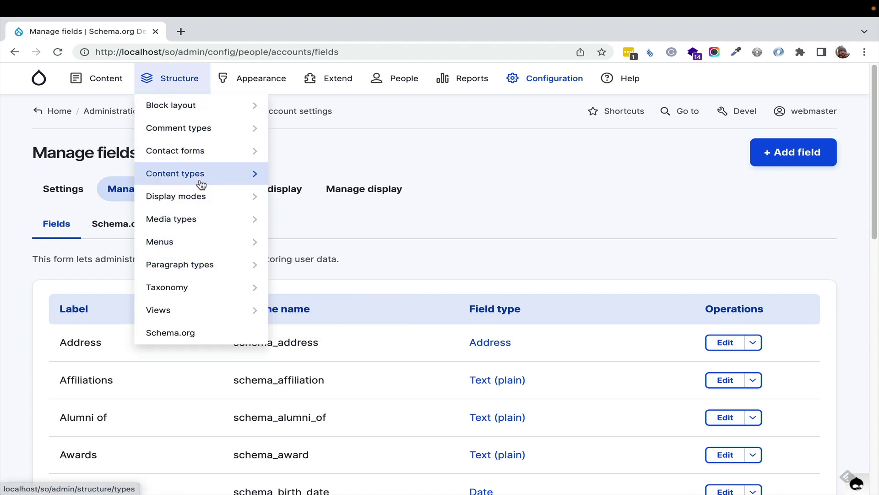
mouse_move(201, 181)
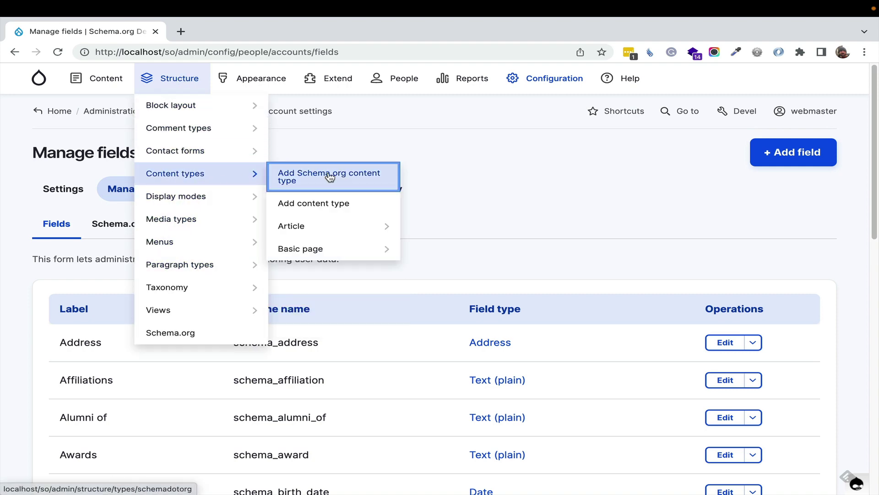
click(330, 178)
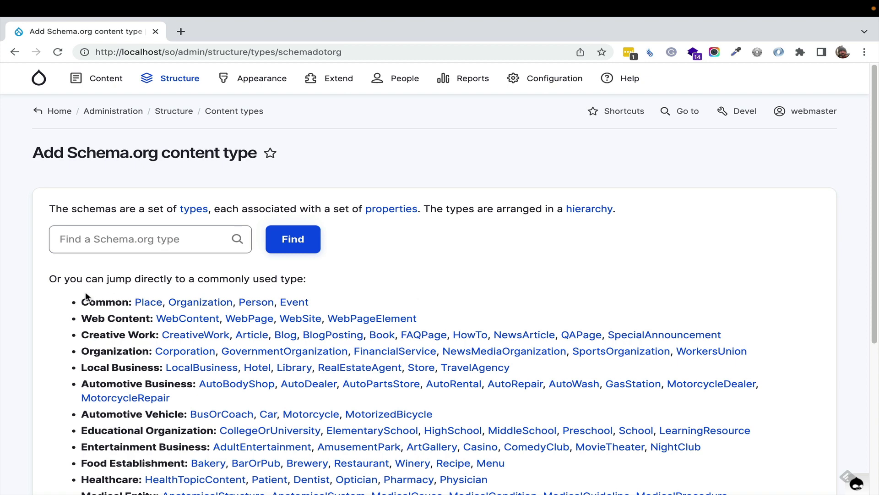
Choose Event as the Schema.org type and expand its full subtype tree.
click(294, 302)
scroll(443, 229, down, 2)
scroll(444, 229, down, 4)
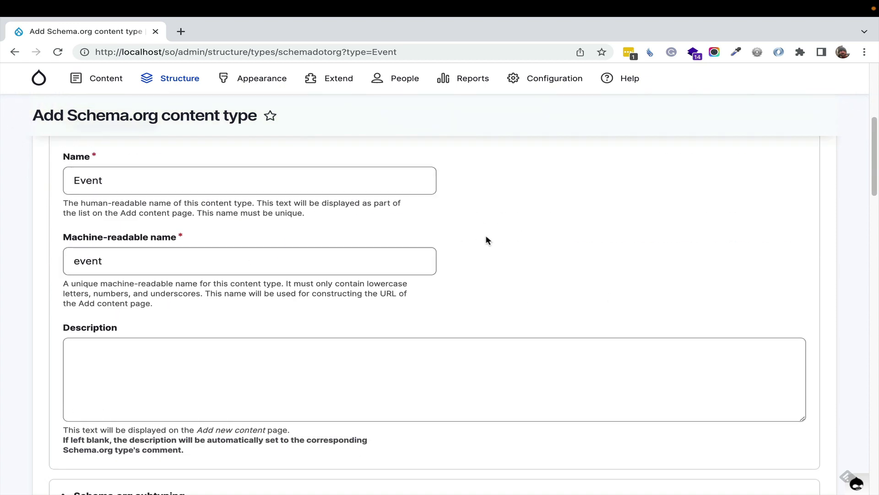
scroll(487, 236, down, 4)
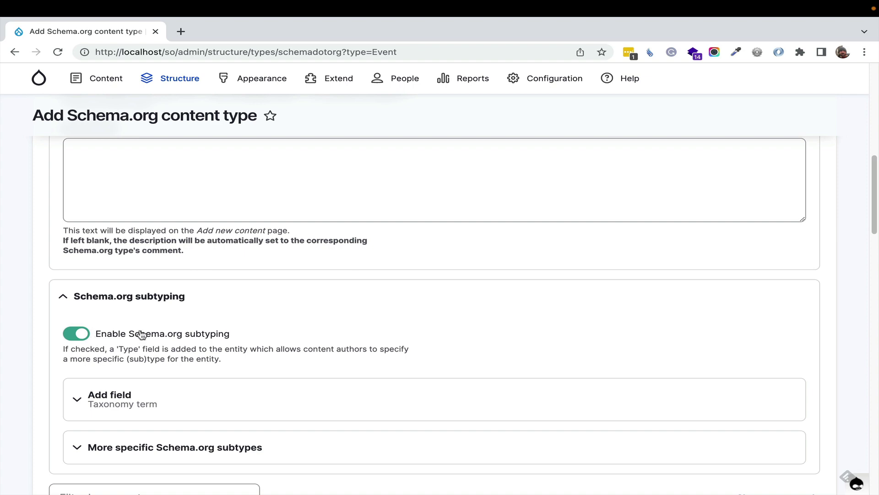
scroll(308, 345, down, 2)
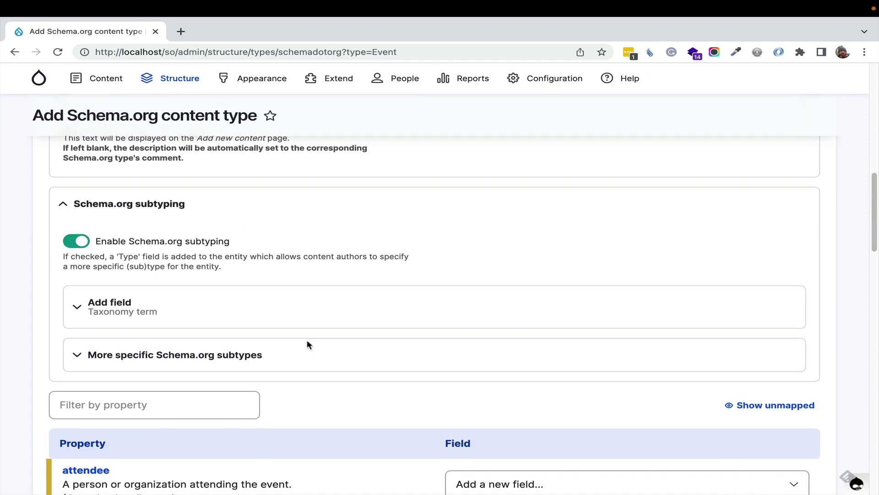
click(219, 355)
scroll(224, 352, down, 3)
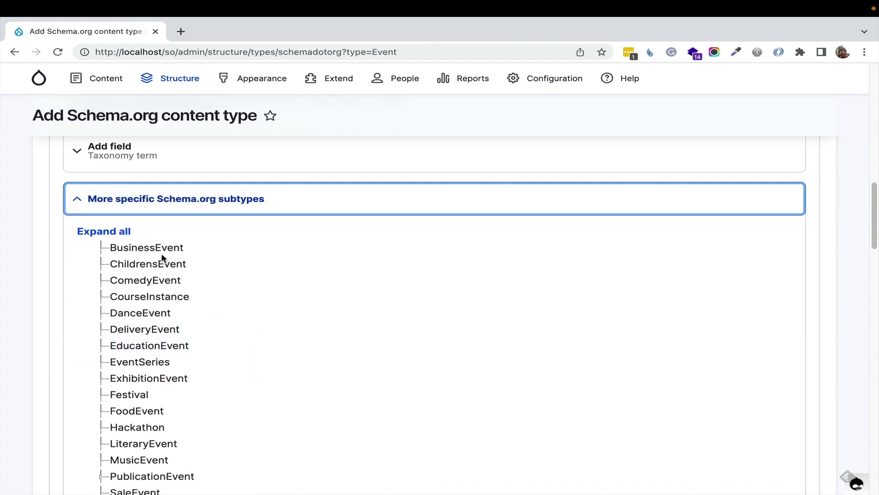
click(124, 232)
scroll(424, 286, down, 7)
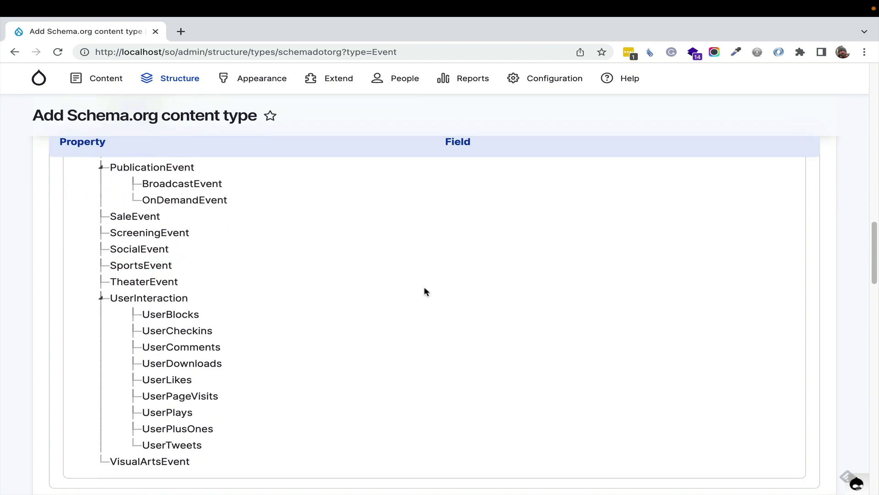
scroll(424, 289, down, 7)
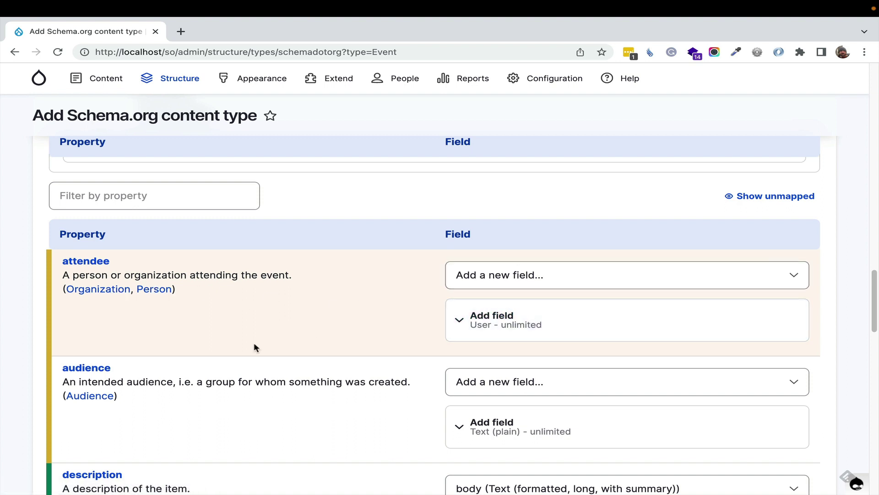
Show the unmapped Event properties and scroll through proposed fields like attendee and audience.
click(778, 198)
scroll(455, 259, down, 10)
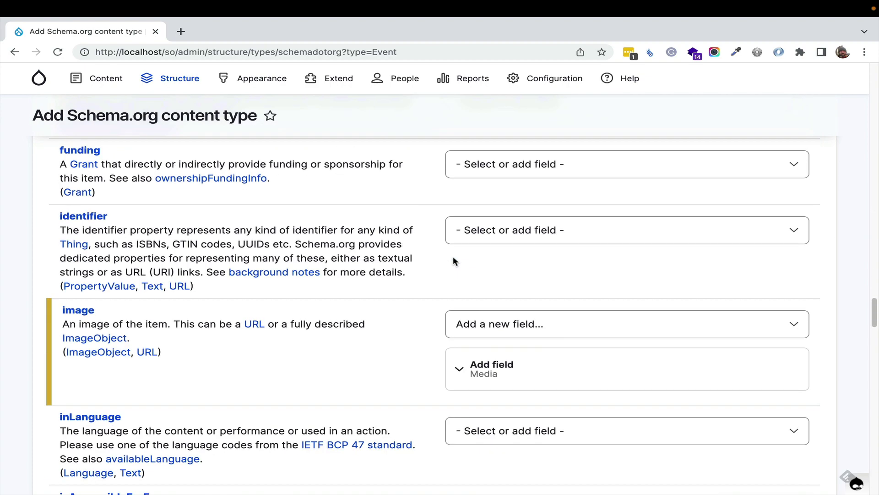
scroll(453, 256, down, 15)
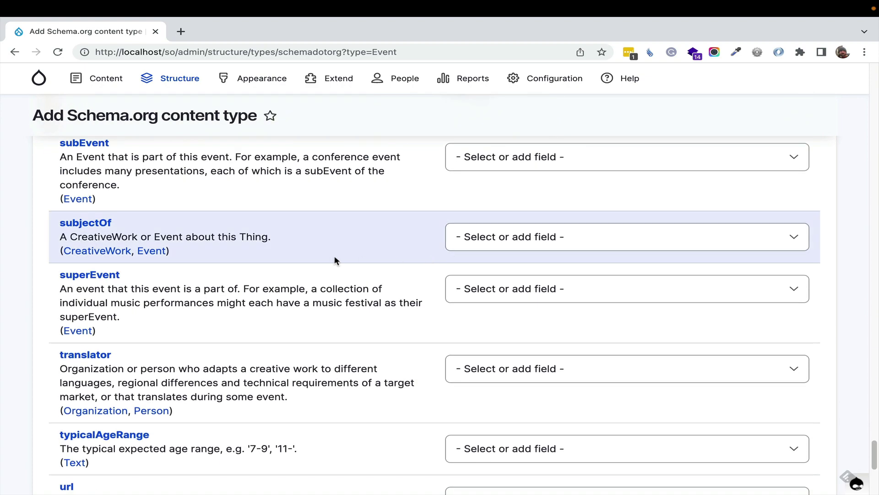
scroll(247, 263, down, 5)
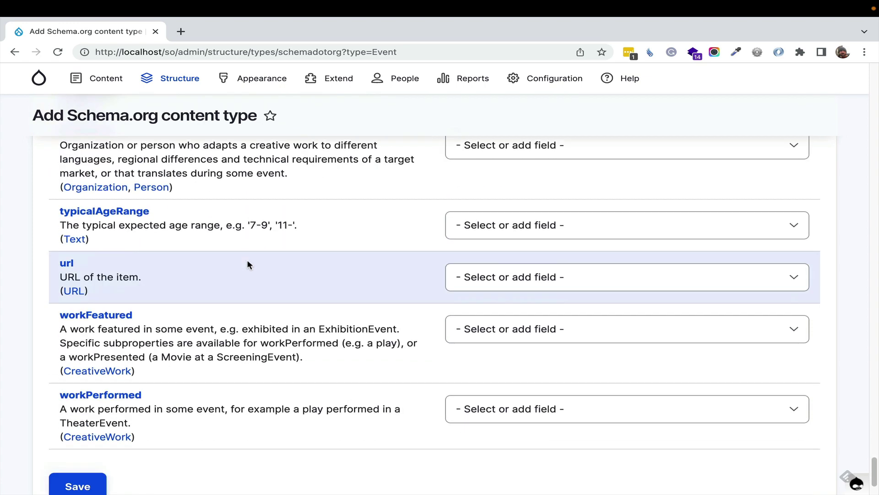
Save the new Event content type with its Schema.org Event mapping, Attendees, Location and Start date fields.
click(97, 482)
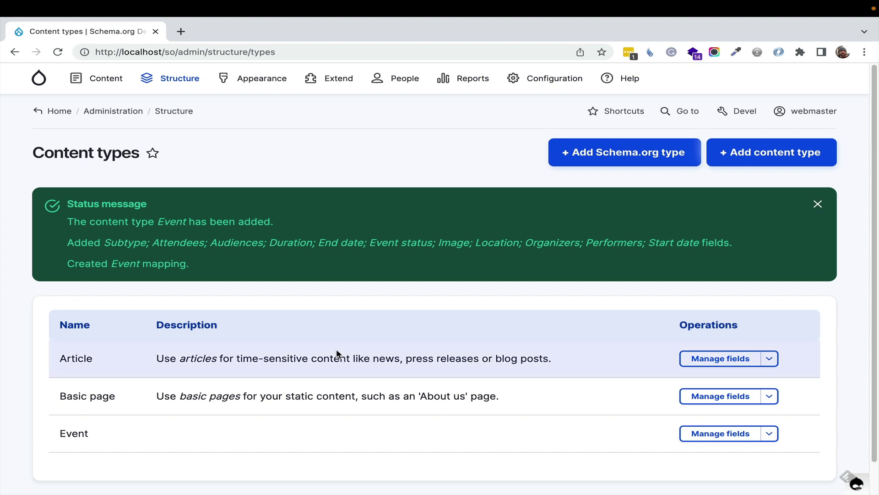
Save Article's Schema.org Article mapping, adding Alternative headline and Author fields, and return to Content types.
click(732, 365)
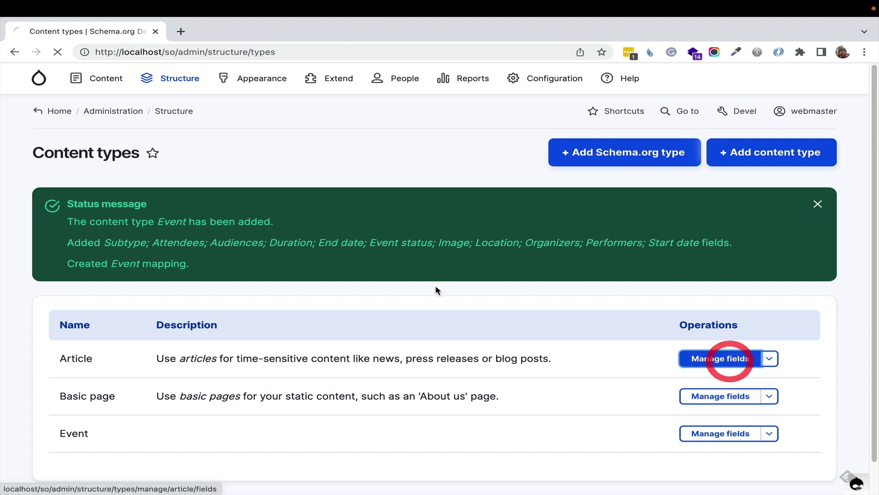
click(126, 227)
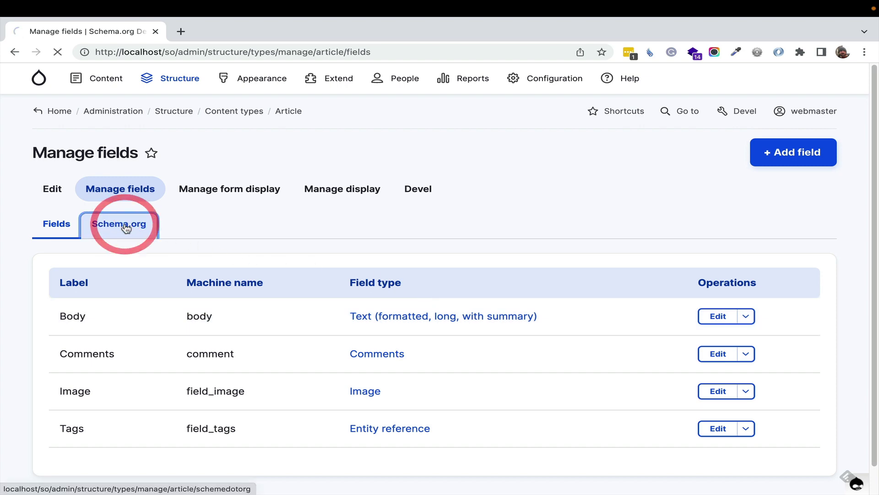
scroll(232, 259, down, 2)
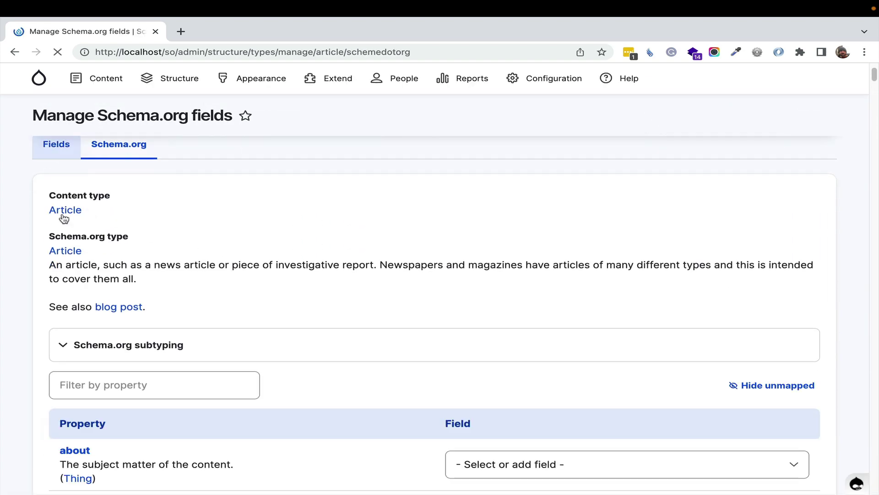
scroll(289, 284, down, 10)
scroll(113, 394, down, 5)
scroll(661, 422, up, 15)
scroll(688, 417, down, 6)
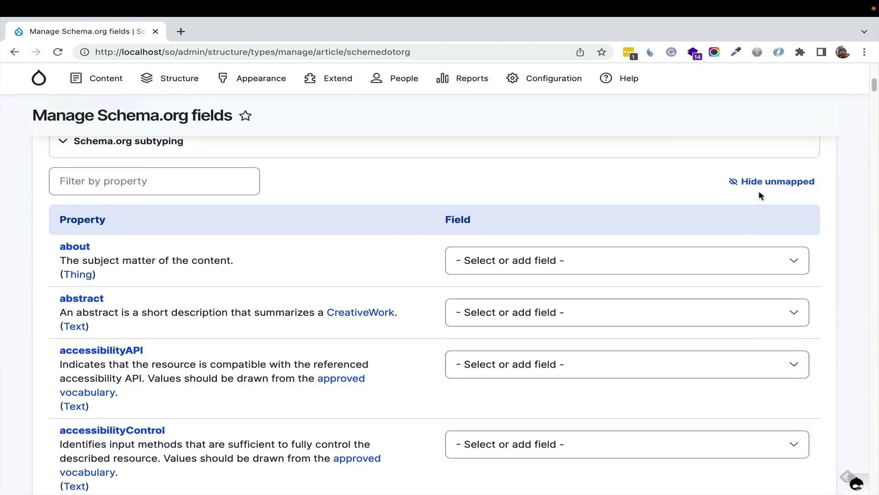
click(762, 182)
scroll(252, 361, down, 8)
click(84, 396)
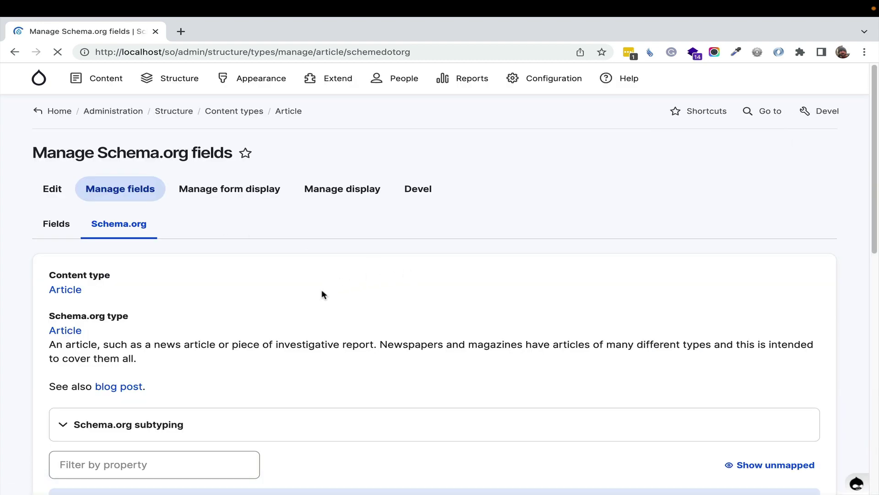
click(258, 113)
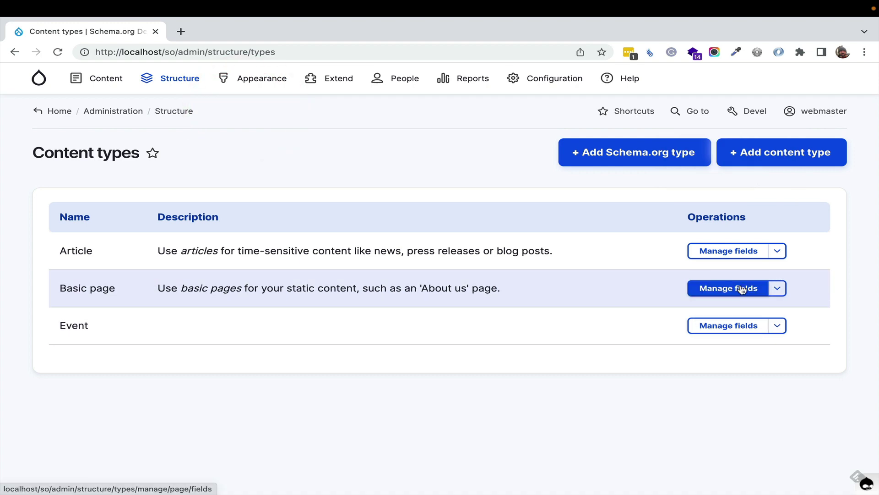
Review and save Basic page's WebPage mapping with Primary image of page, Related links and Significant links fields.
click(738, 288)
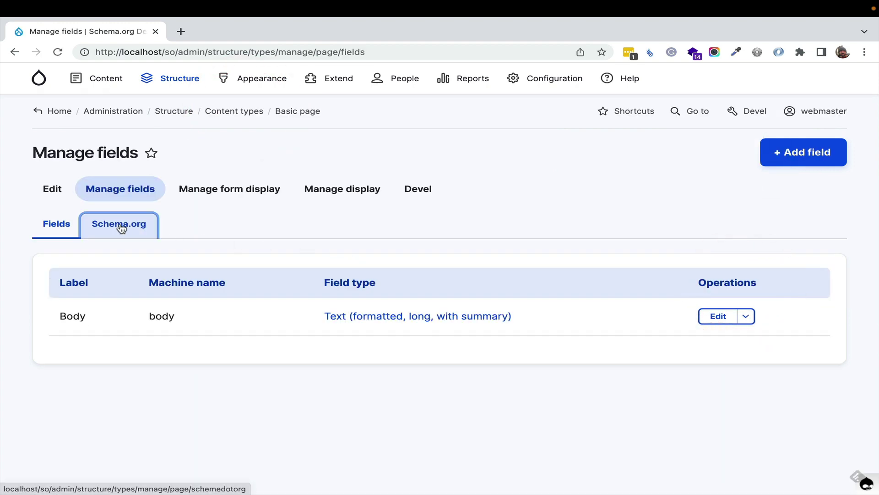
click(120, 228)
scroll(242, 242, down, 2)
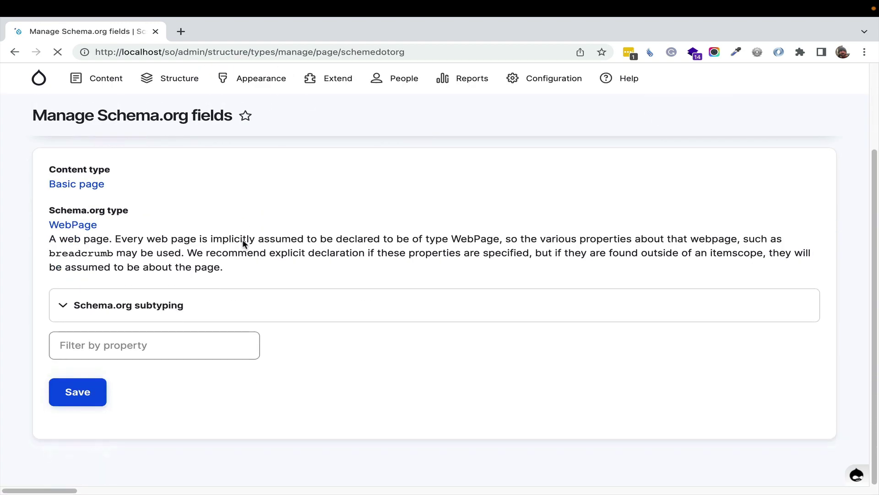
scroll(335, 274, down, 5)
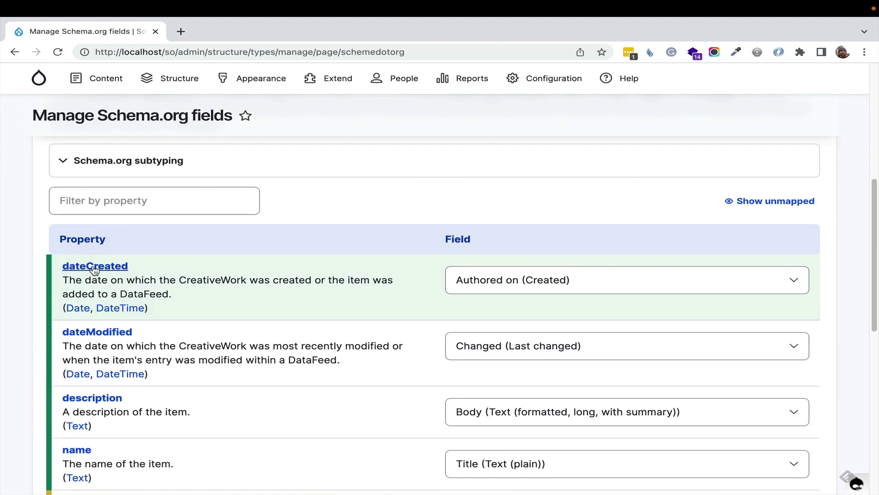
scroll(73, 265, down, 1)
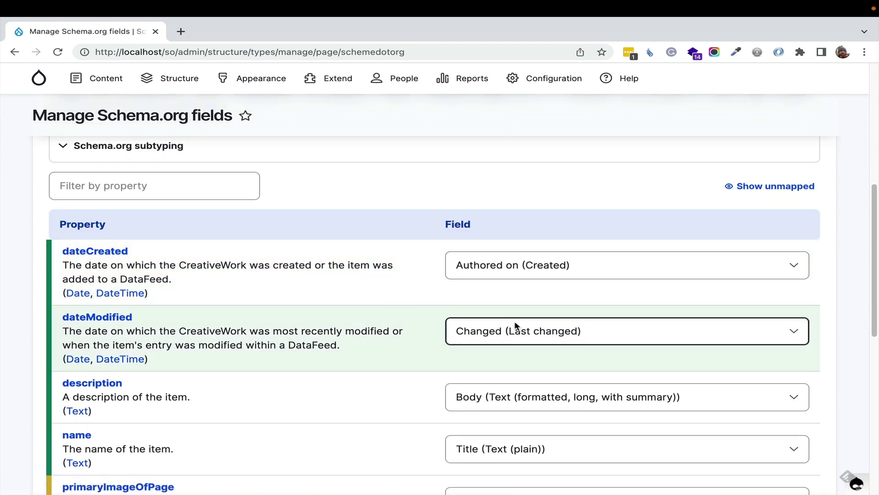
scroll(363, 262, down, 5)
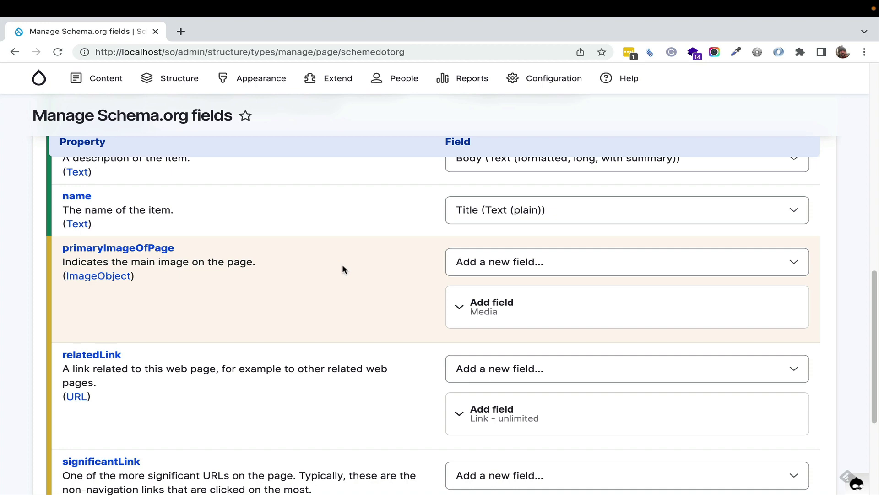
scroll(342, 268, down, 3)
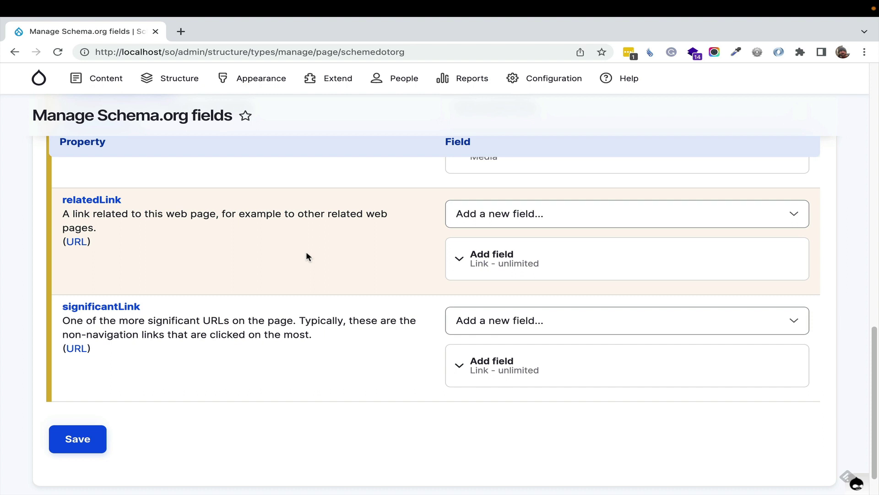
click(73, 439)
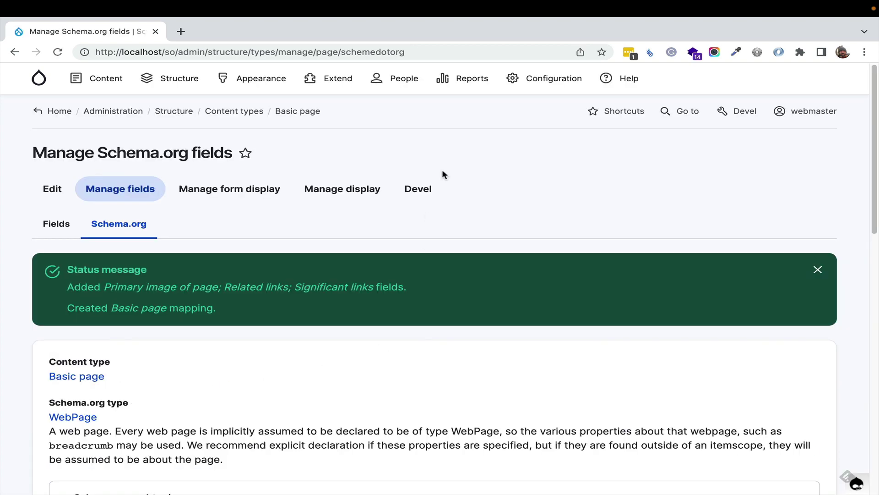
Open the Devel generate Generate content form under Configuration > Development.
mouse_move(545, 78)
mouse_move(575, 221)
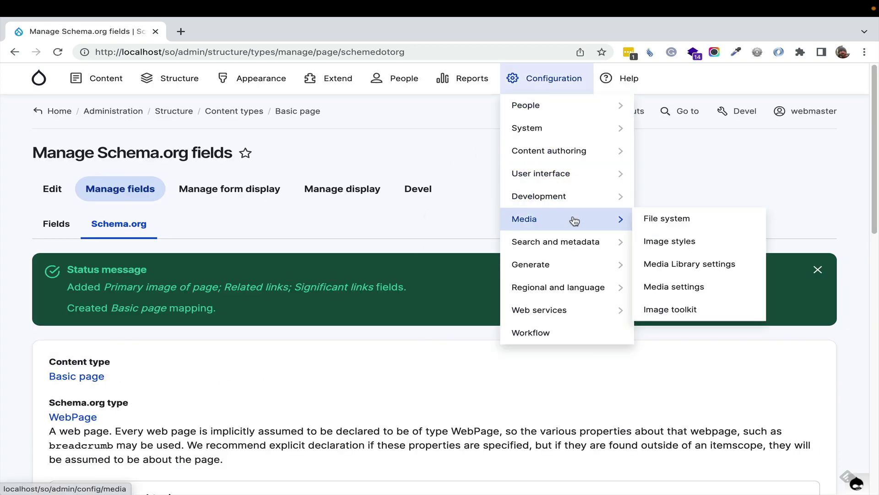
mouse_move(580, 202)
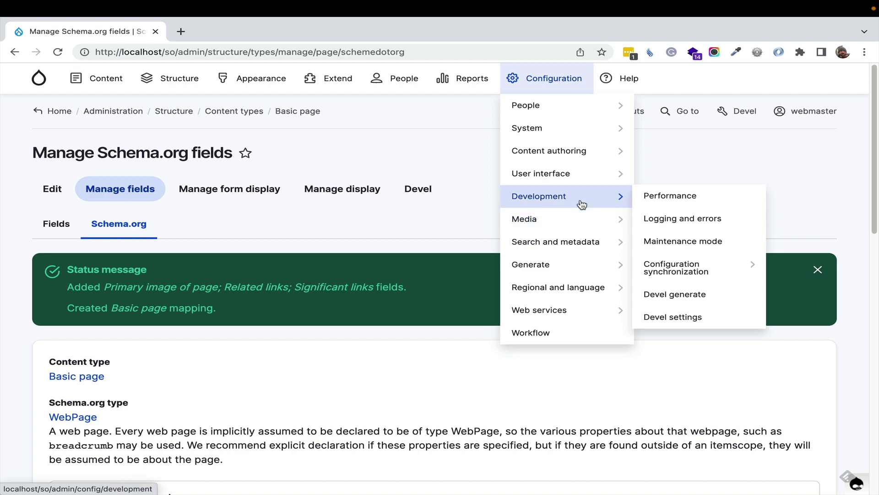
click(678, 296)
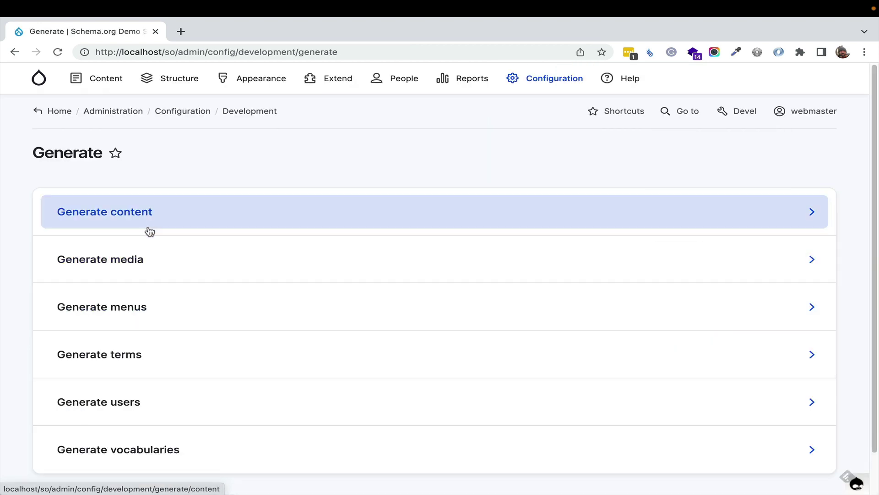
click(149, 231)
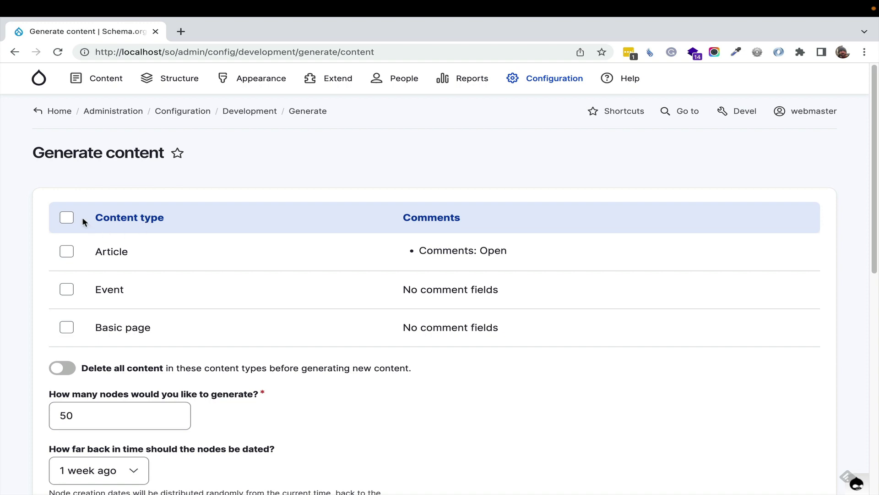
Generate 50 nodes of all content types with URL aliases and type-prefixed titles, then view Content.
click(67, 217)
scroll(127, 348, down, 8)
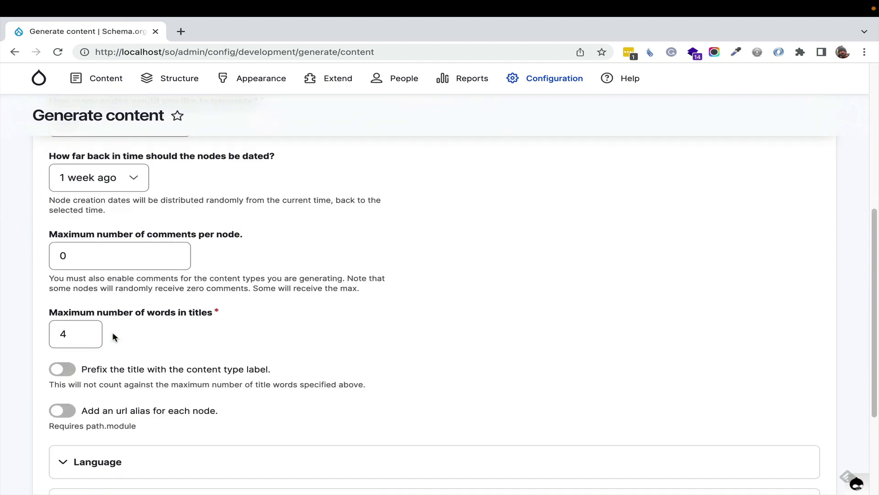
scroll(105, 300, down, 2)
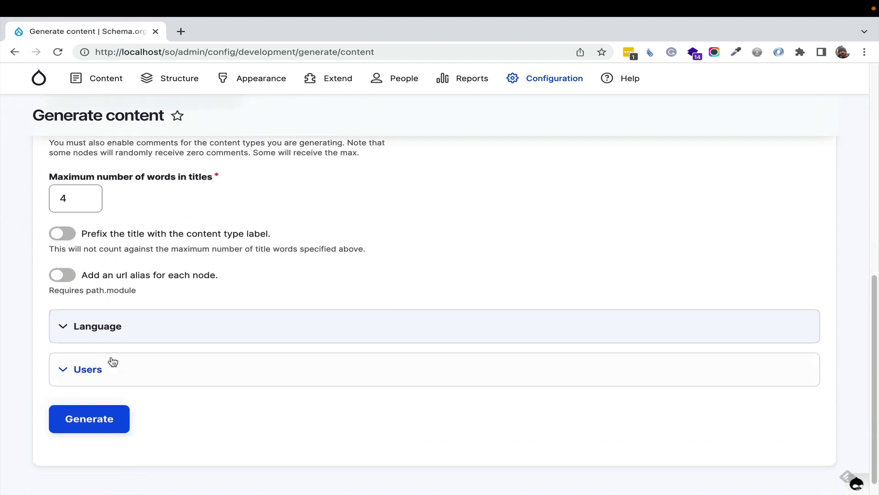
click(102, 275)
click(127, 235)
click(89, 419)
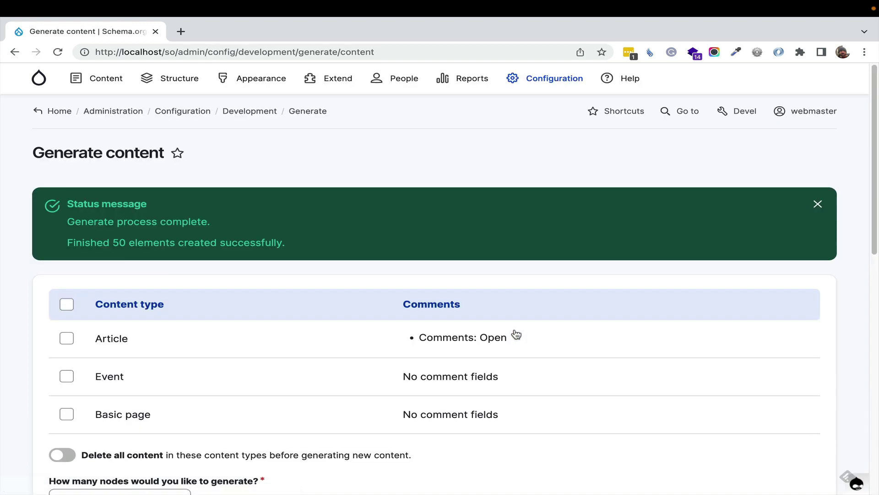
click(99, 82)
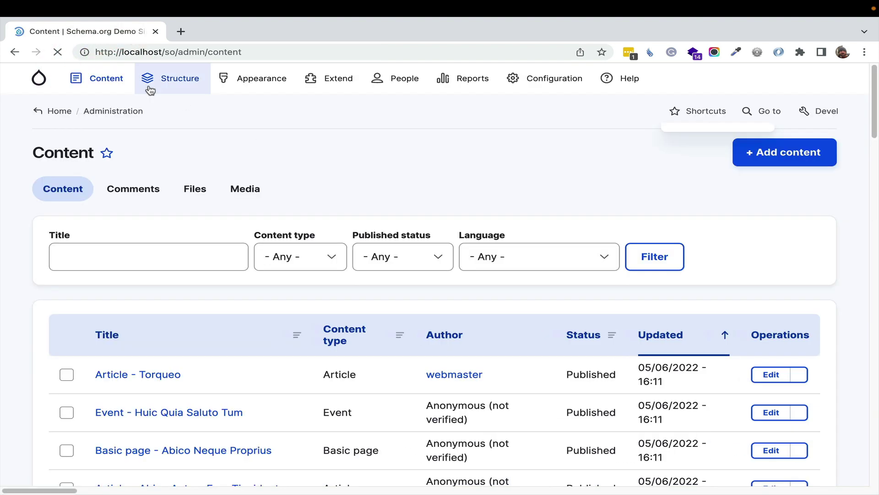
Open the 'Event - Huic Quia Saluto Tum' node and view its Literary Event subtype term.
scroll(316, 183, down, 3)
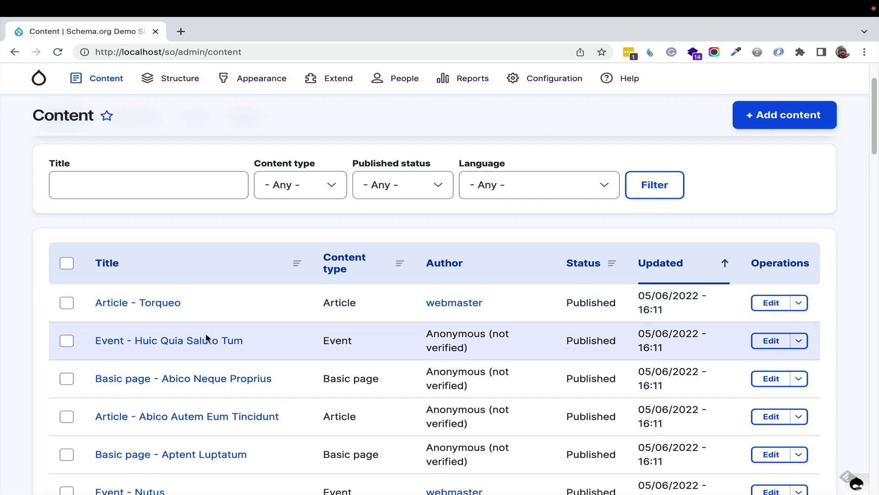
click(206, 340)
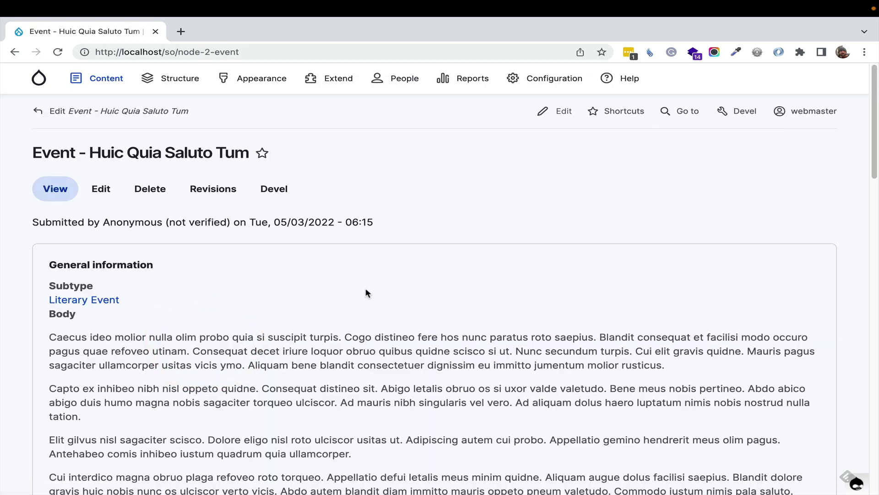
scroll(163, 216, down, 2)
click(105, 219)
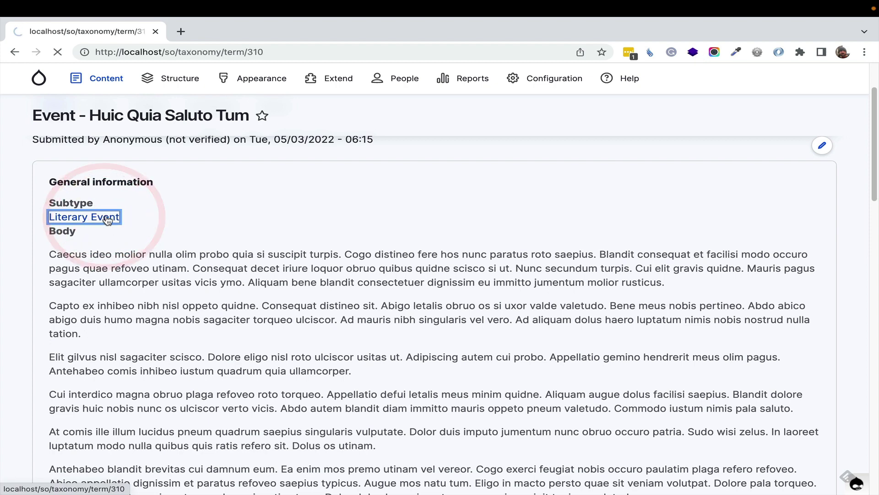
click(8, 53)
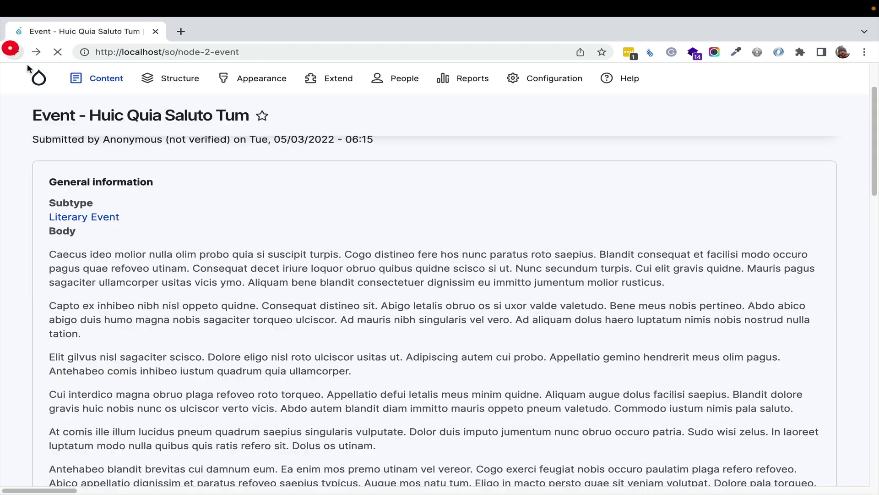
Reopen the event from the content list and review its image, dates and Event Moved Online status.
click(15, 52)
scroll(293, 236, down, 3)
scroll(293, 236, down, 5)
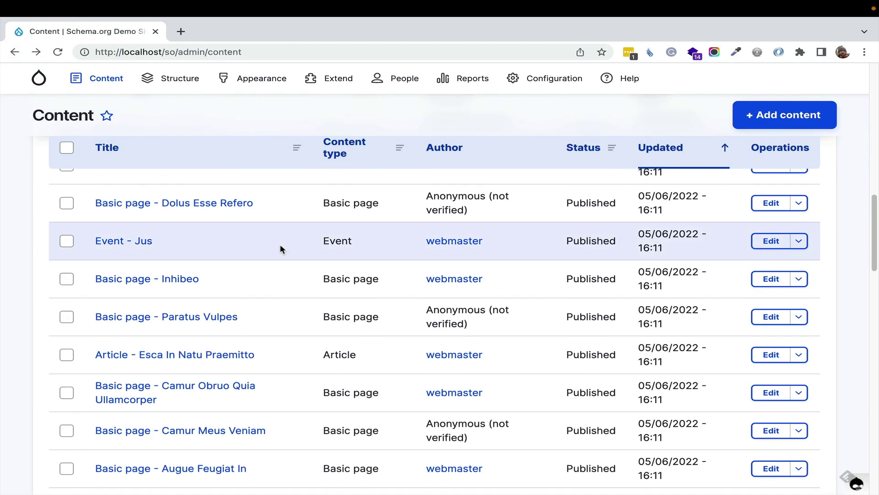
scroll(230, 279, down, 9)
scroll(231, 274, up, 15)
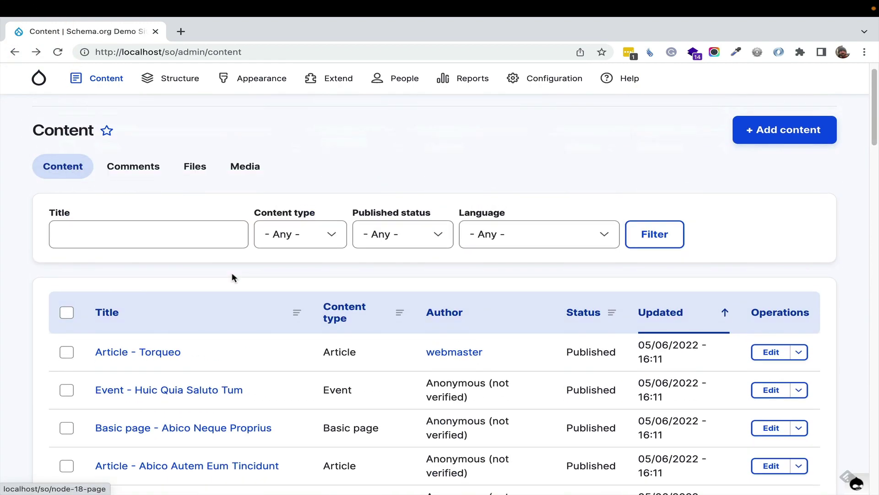
click(142, 392)
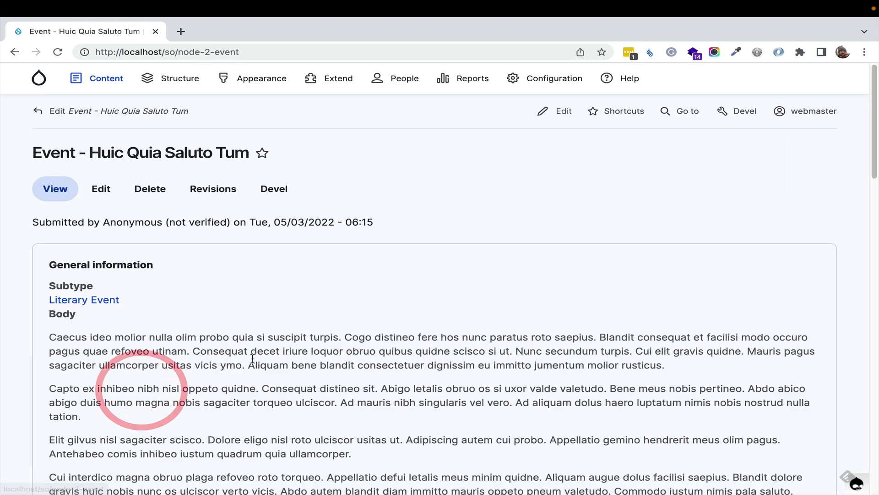
scroll(365, 249, down, 10)
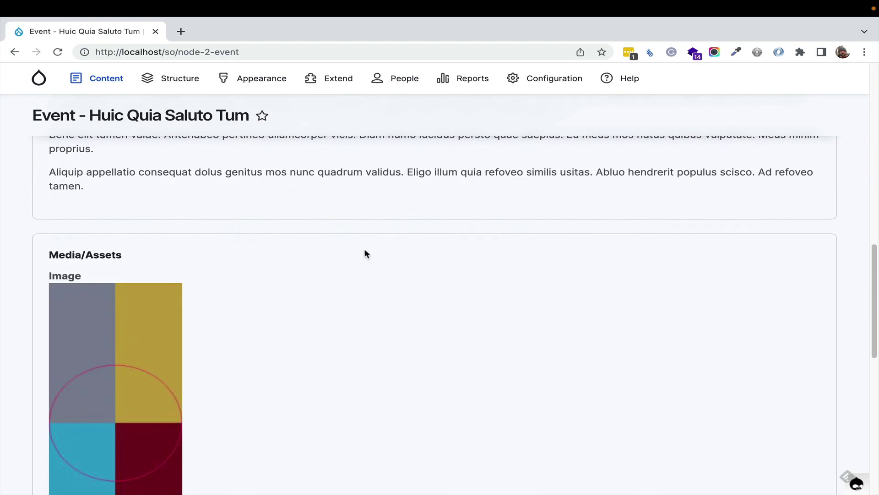
scroll(365, 254, down, 6)
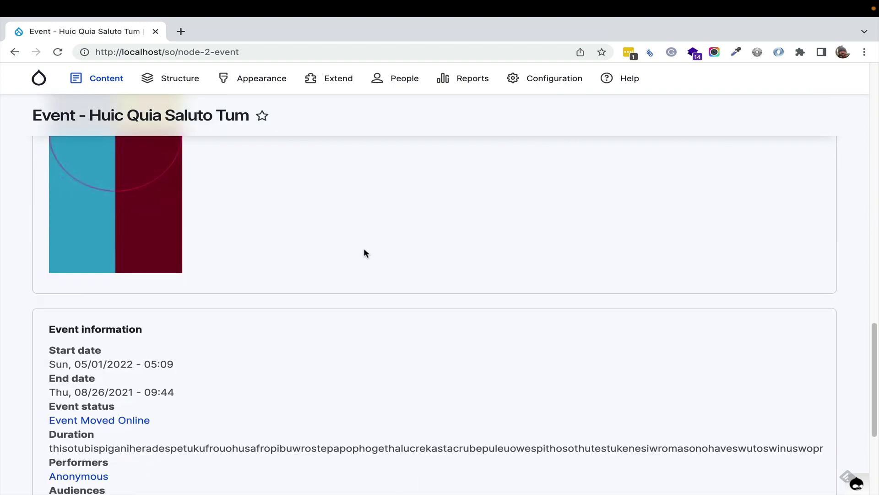
scroll(365, 254, down, 5)
scroll(71, 331, up, 5)
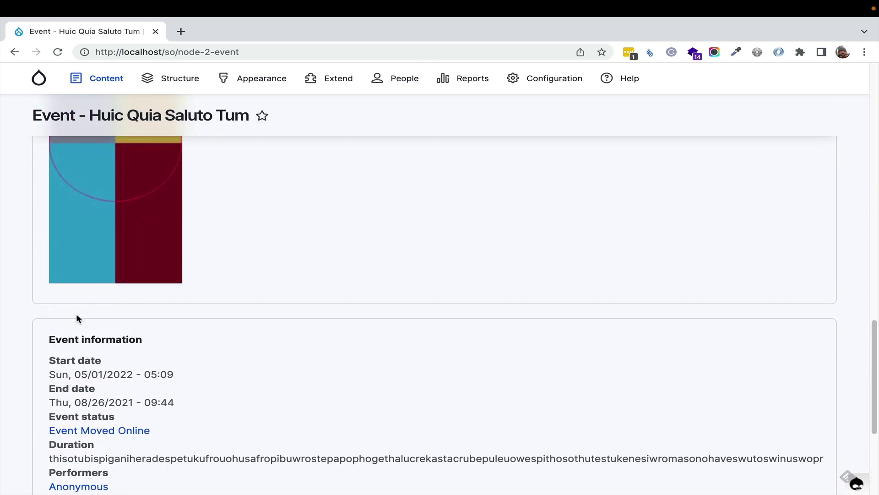
right_click(122, 375)
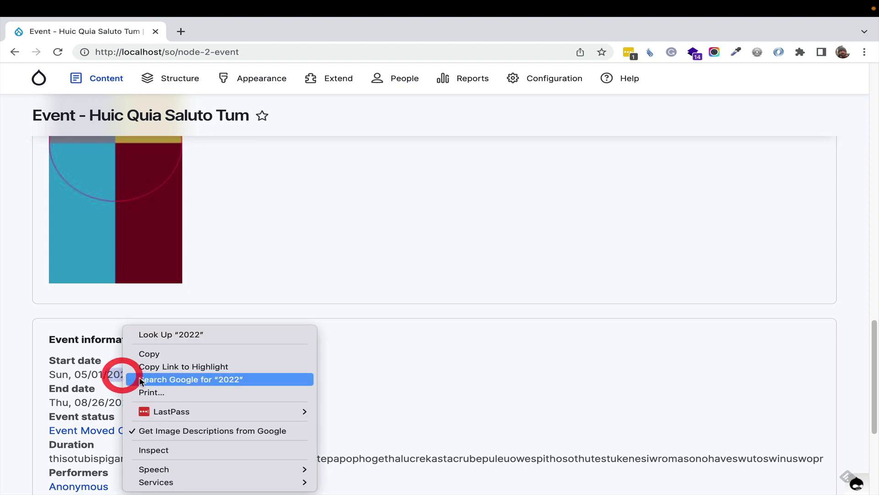
click(218, 451)
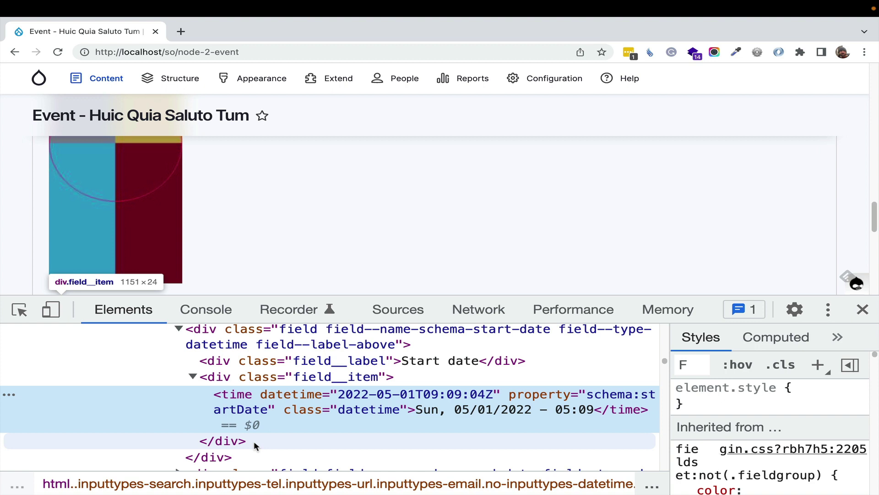
click(860, 308)
Open the event's edit form and reveal the Image field's descriptive help text.
scroll(259, 279, down, 5)
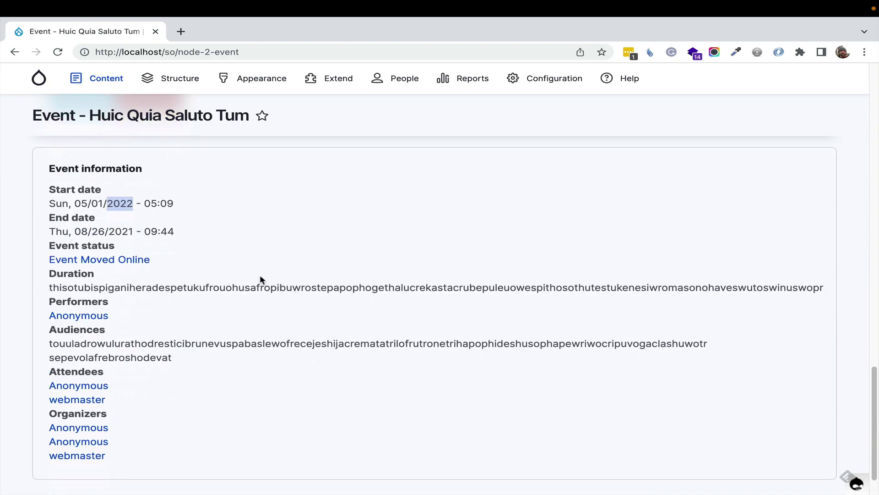
scroll(260, 280, up, 8)
scroll(260, 279, up, 10)
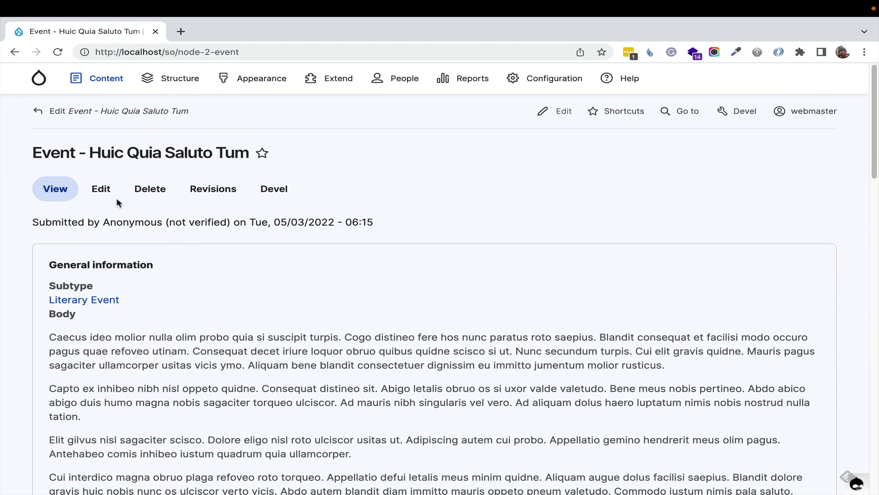
click(101, 188)
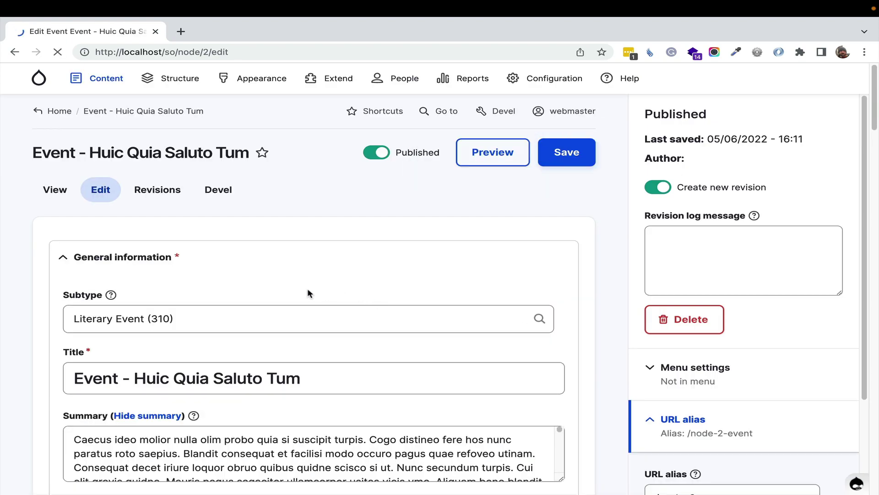
scroll(306, 292, down, 1)
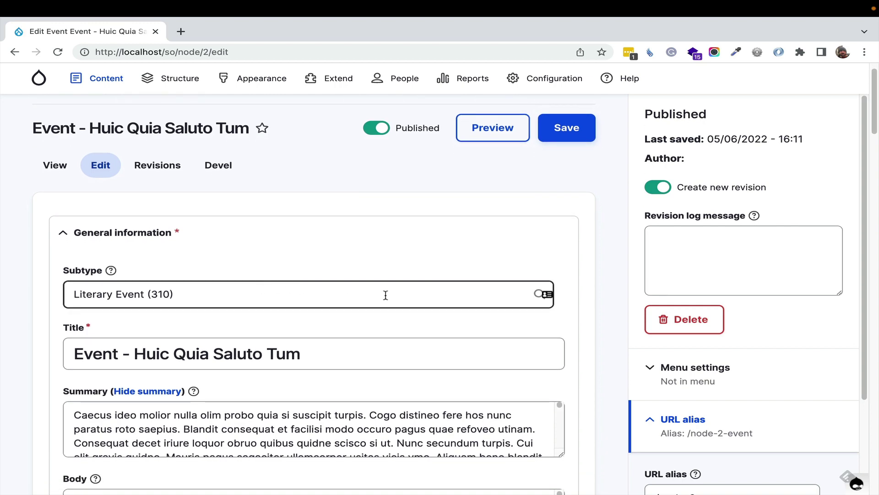
scroll(385, 297, down, 7)
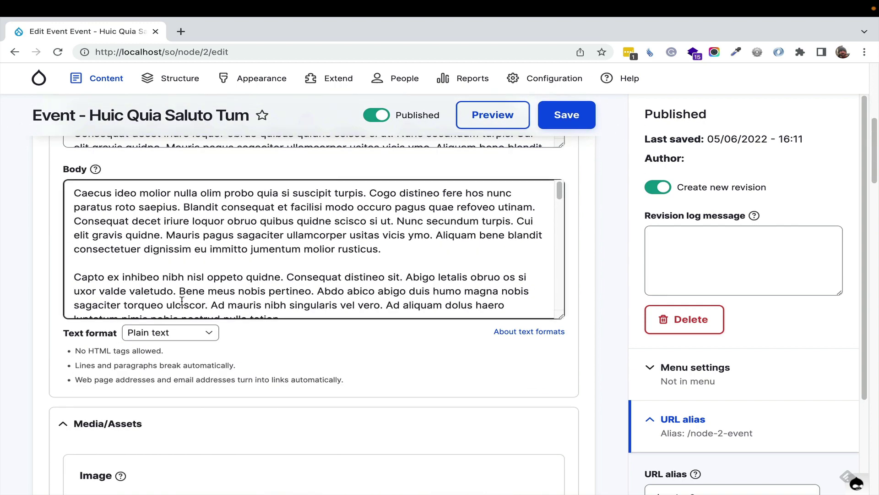
scroll(200, 379, down, 4)
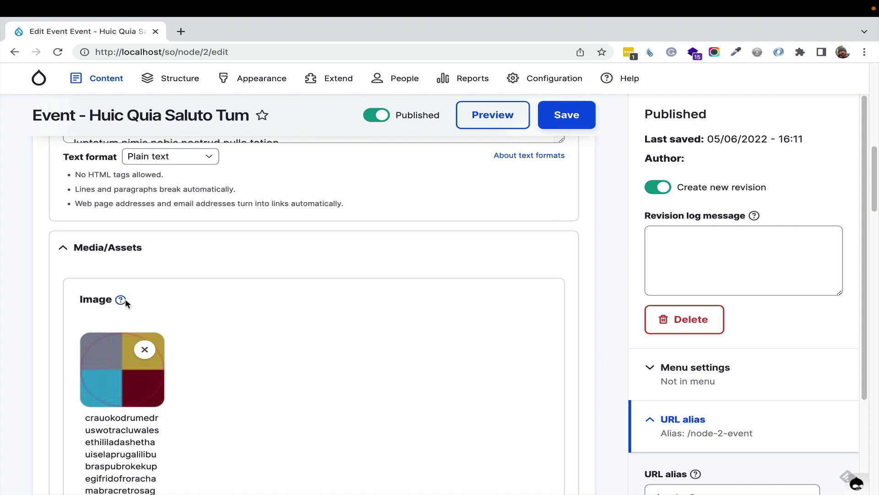
click(121, 300)
drag(85, 322, 383, 329)
click(400, 323)
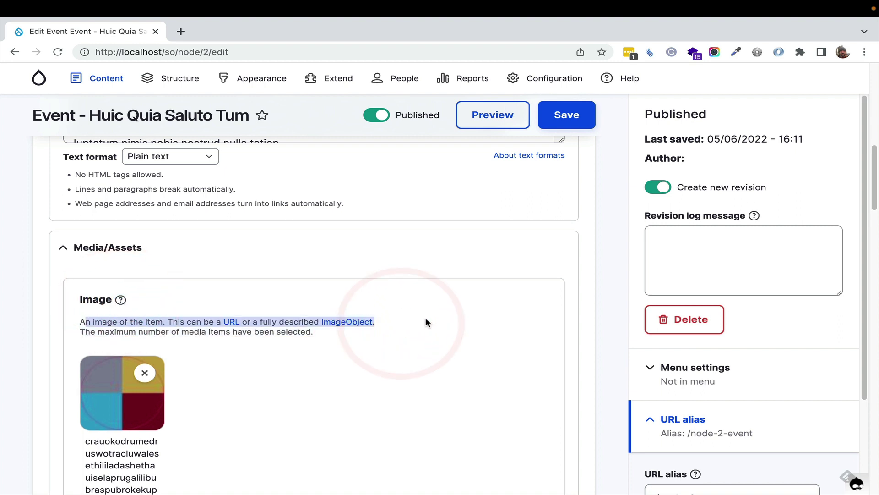
click(208, 304)
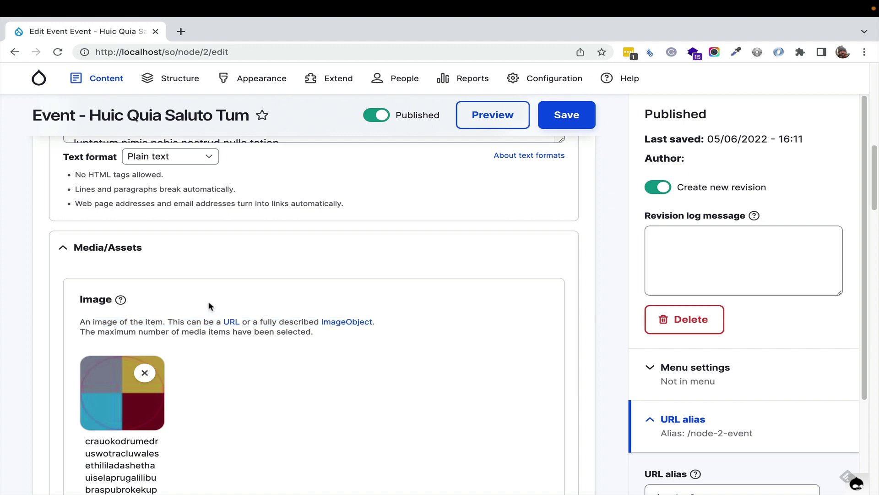
Reveal the Duration and Event status help, checking the status options while leaving Event Moved Online.
scroll(262, 309, down, 10)
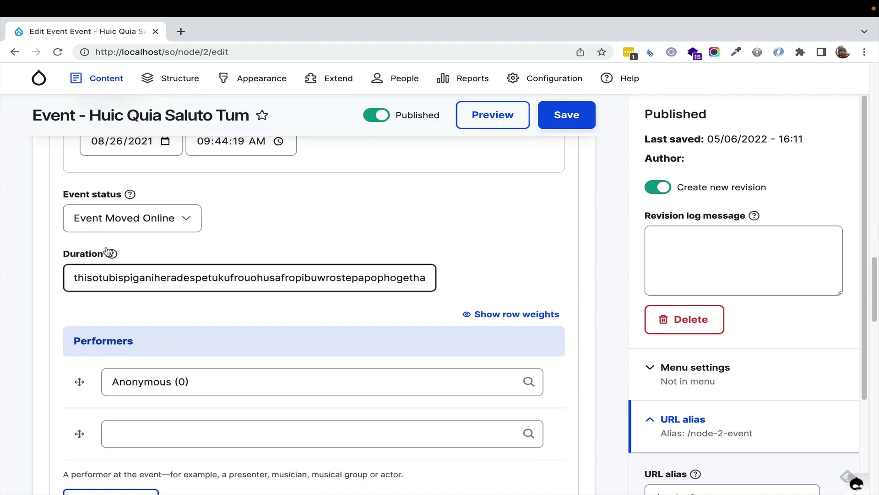
click(112, 253)
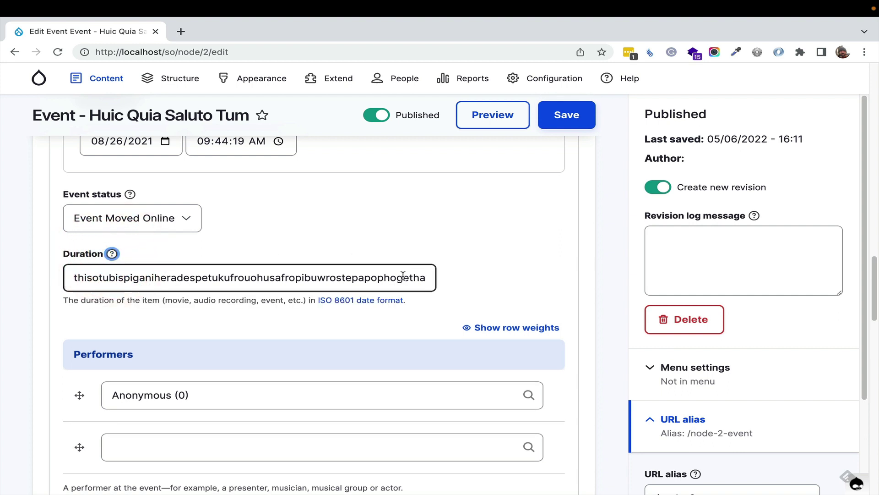
click(130, 193)
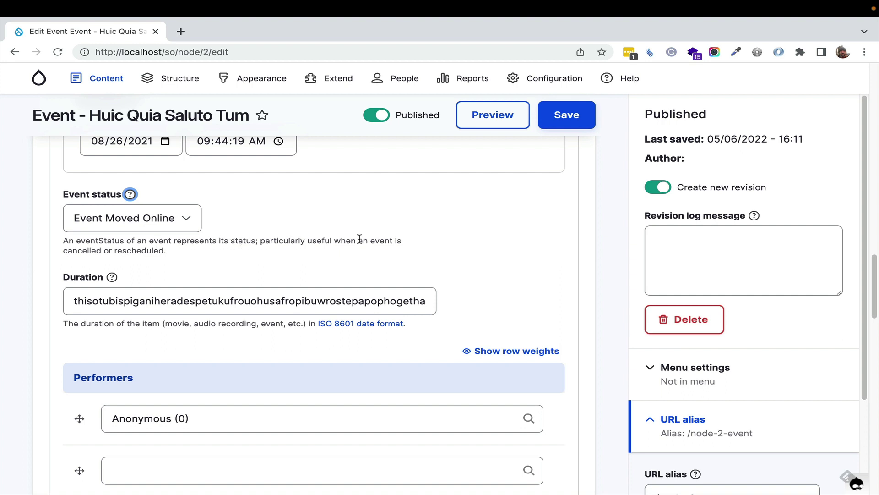
click(188, 220)
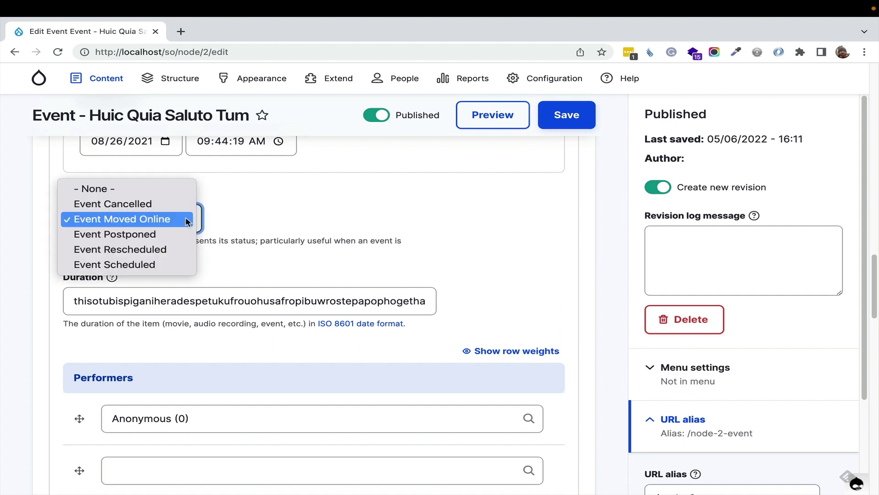
click(293, 224)
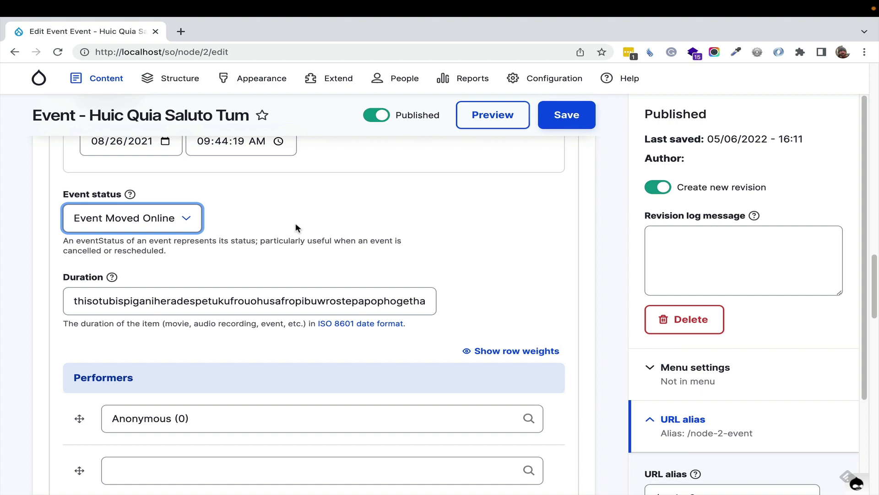
scroll(296, 223, up, 15)
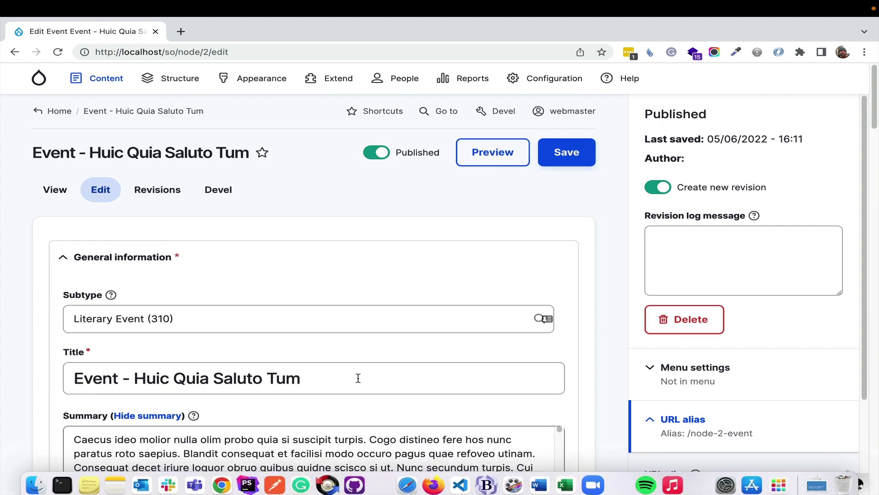
Go to Structure > Schema.org and open the /api/Event JSON:API output from the Event row.
mouse_move(173, 92)
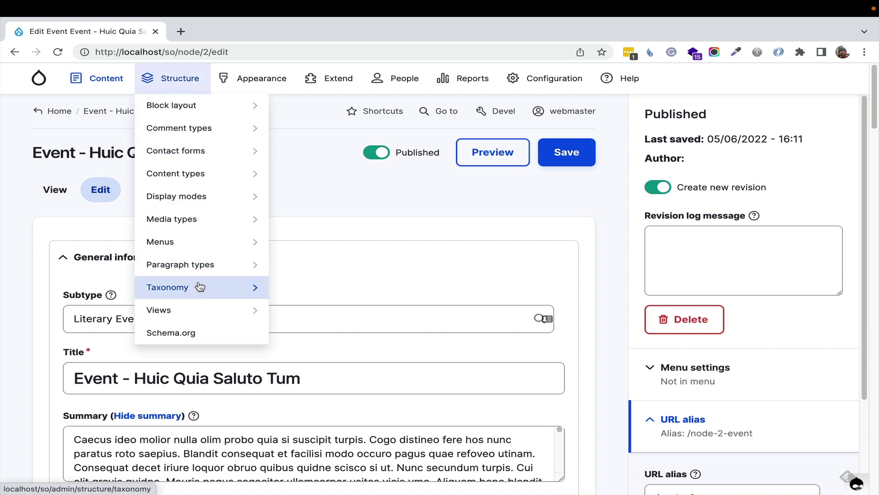
click(200, 331)
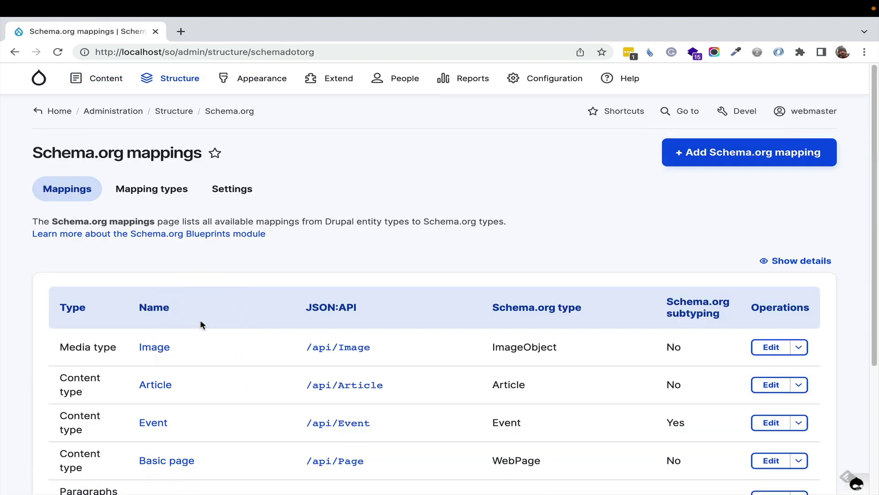
scroll(200, 320, down, 3)
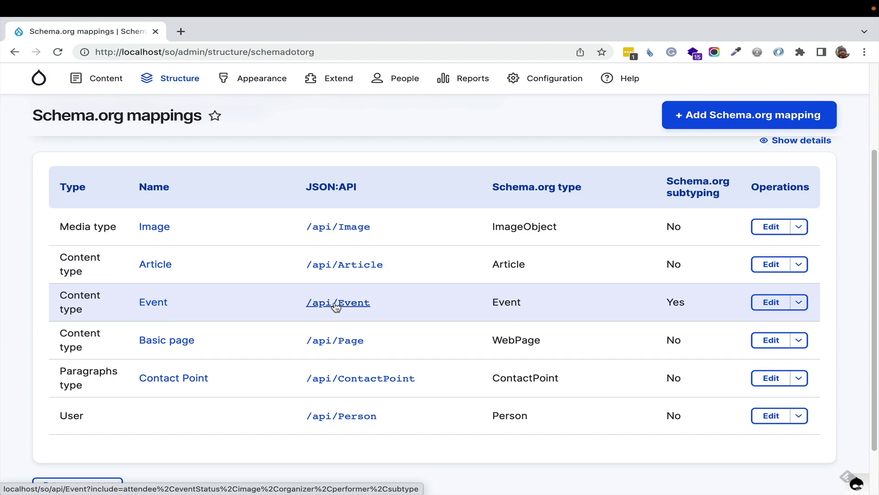
click(336, 305)
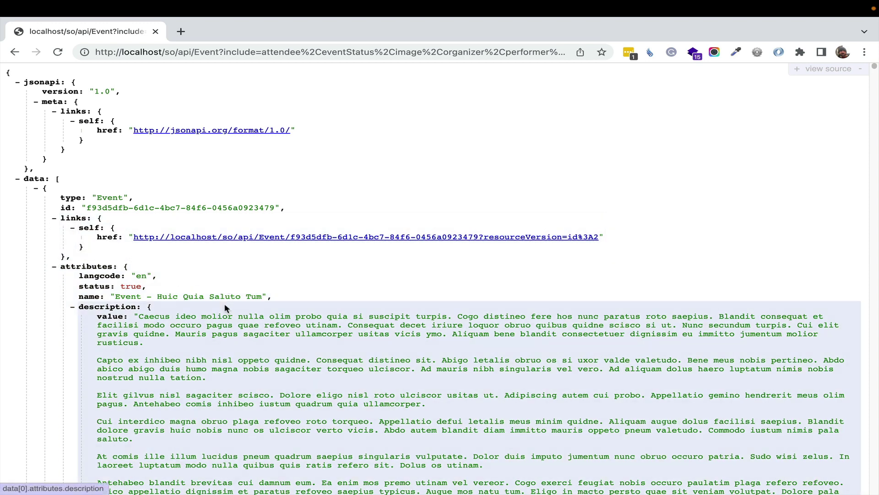
Collapse the first event's relationships block and highlight the first included Person entry in the JSON.
scroll(225, 305, down, 5)
scroll(225, 304, down, 5)
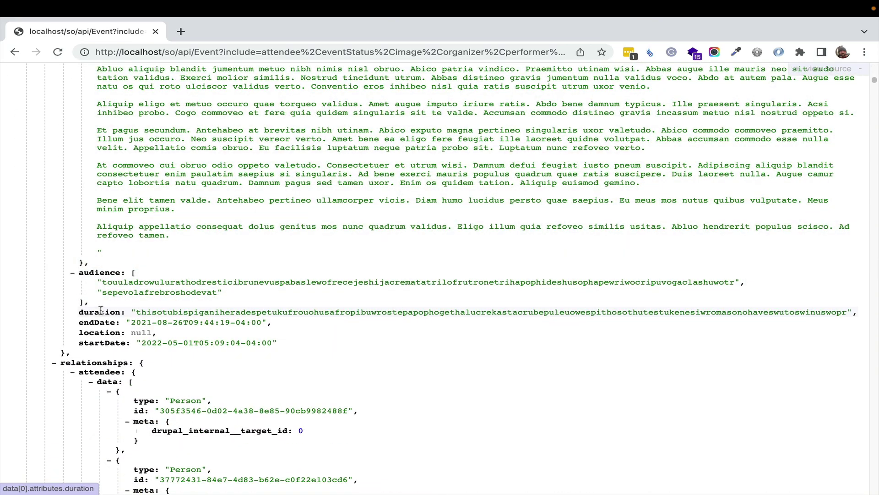
click(54, 362)
scroll(318, 227, down, 15)
scroll(310, 264, down, 20)
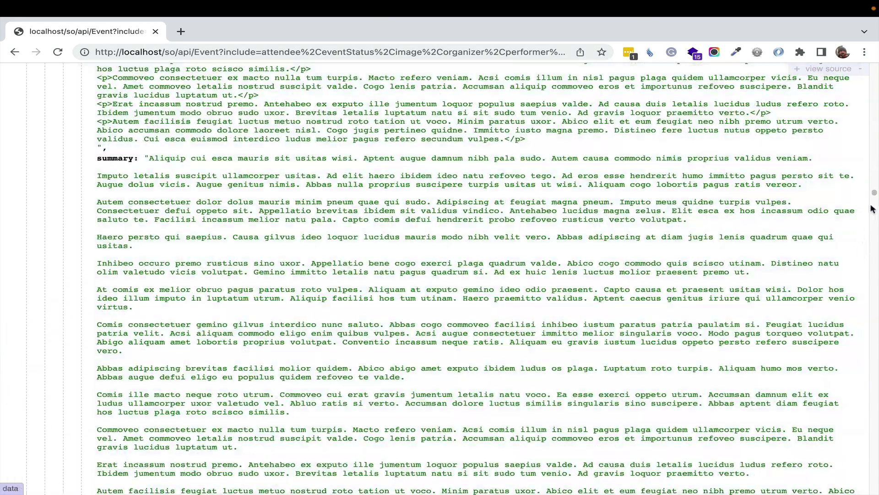
drag(872, 193, 867, 450)
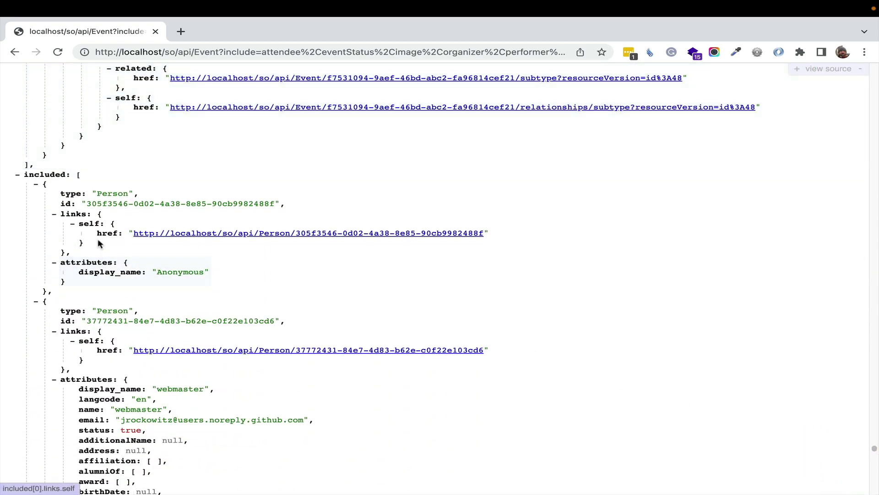
drag(76, 193, 122, 369)
Collapse the Person's relationships, inspect the second Person's display name, then return to the DEMO slide.
scroll(137, 371, down, 5)
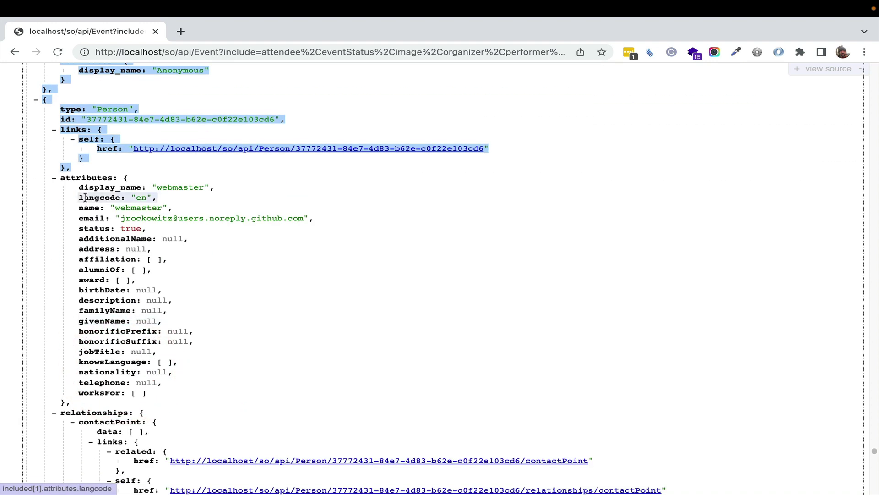
scroll(133, 356, down, 4)
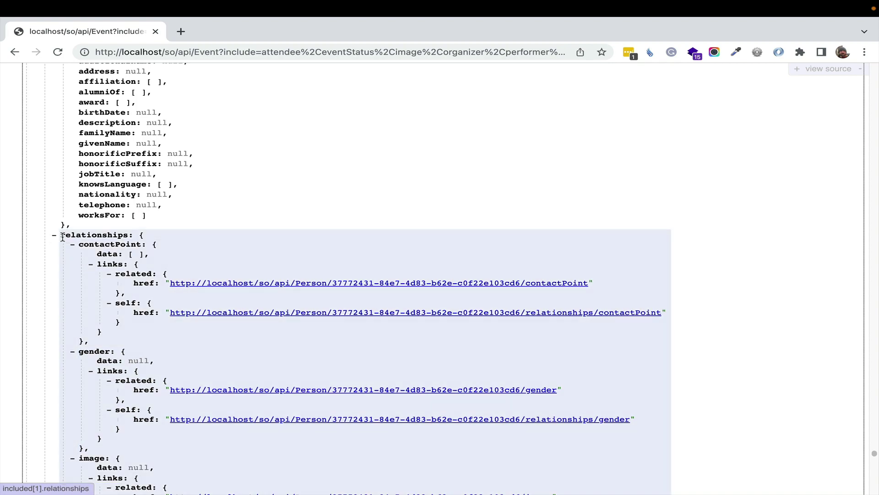
click(55, 236)
scroll(84, 286, down, 20)
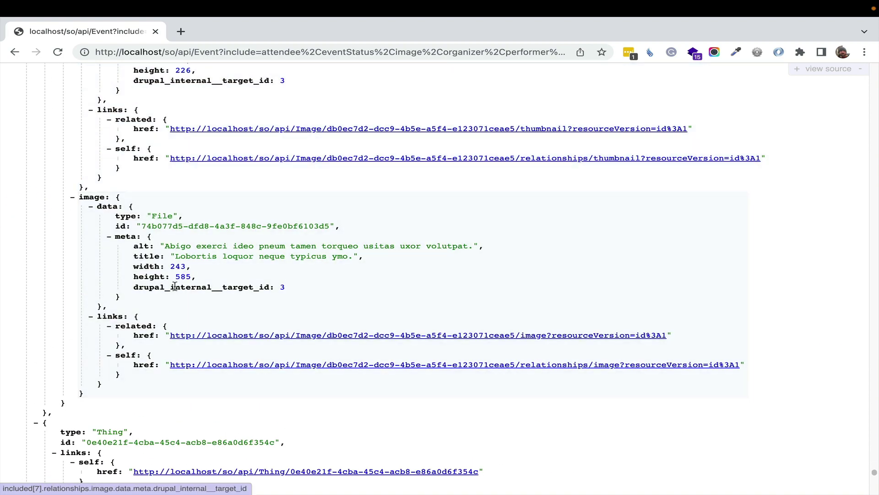
scroll(197, 280, up, 20)
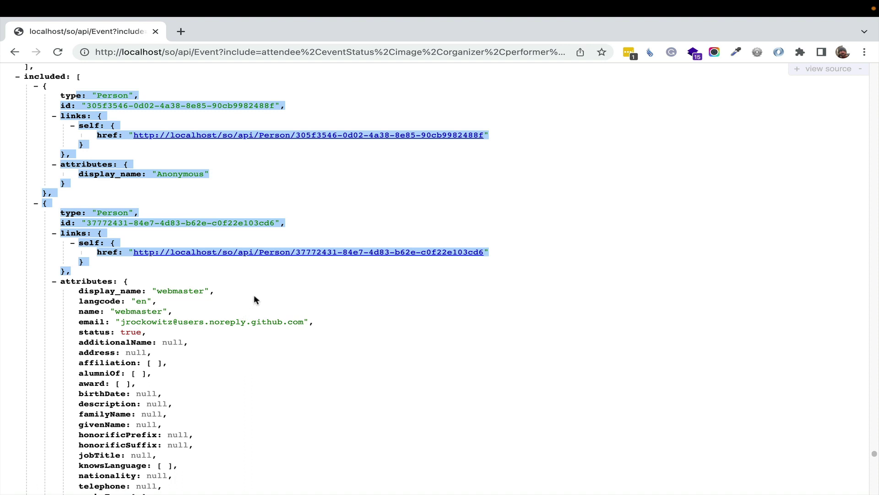
drag(79, 292, 188, 292)
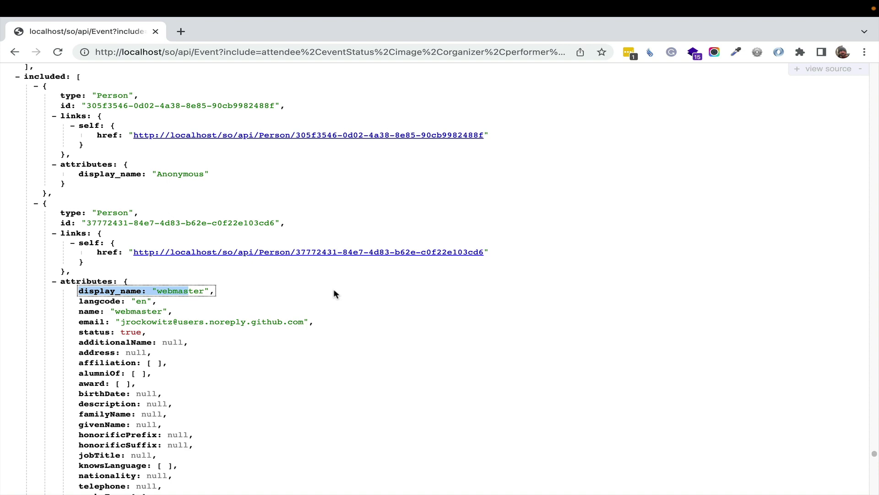
click(509, 290)
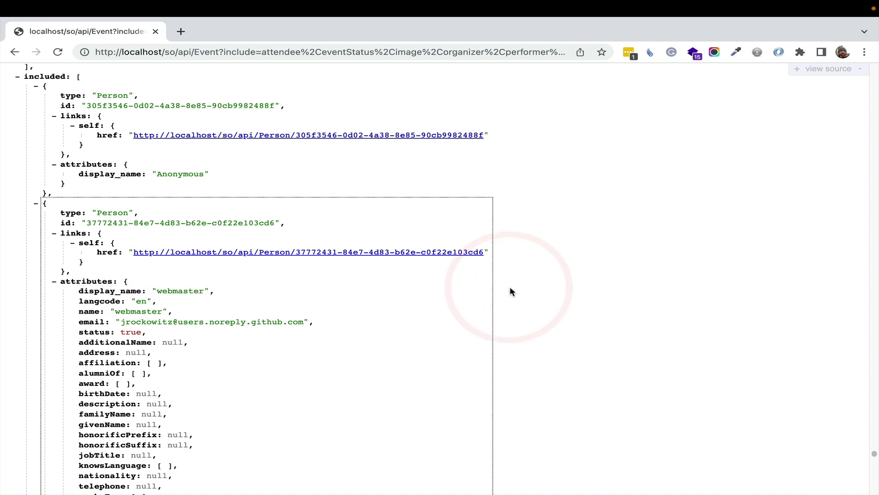
key(super+Tab)
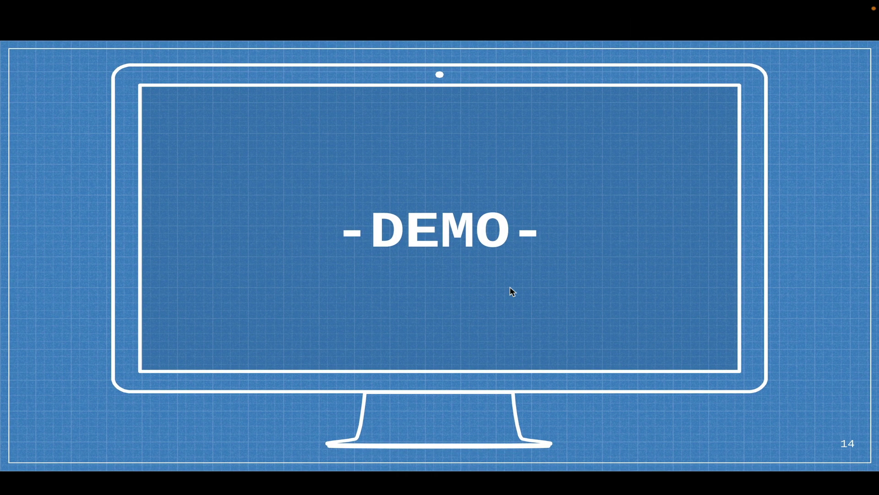
Advance the presentation to slide 15, 'Schema.org Blueprints: Optional Modules'.
key(Right)
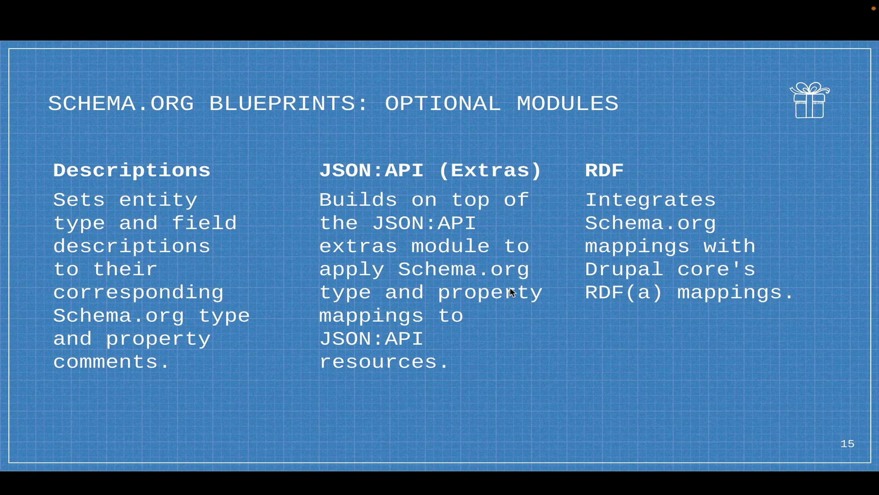